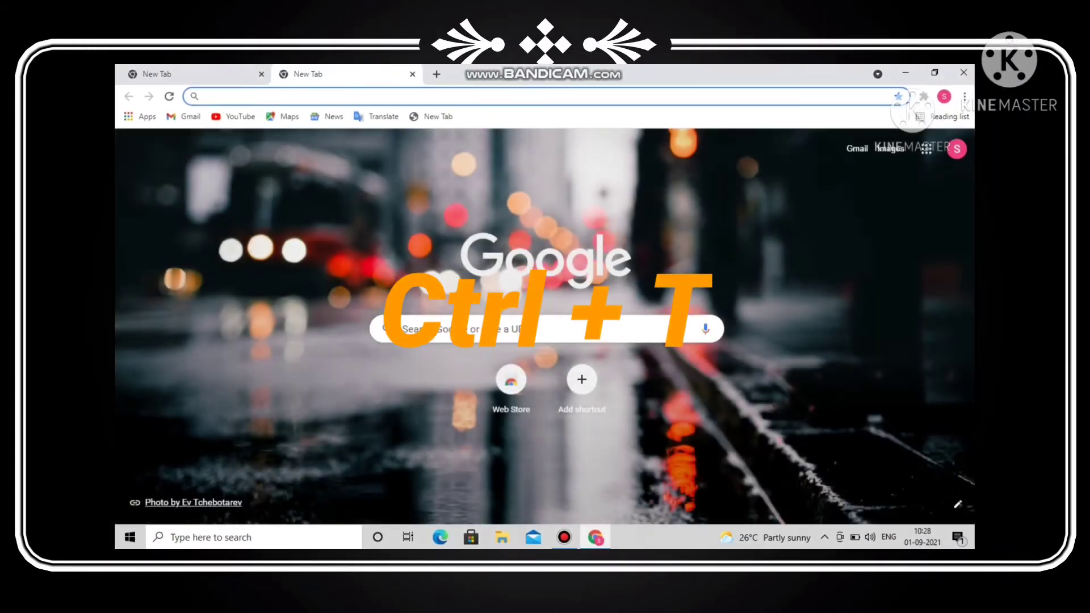
Press Ctrl+T four times in Chrome so six New Tab pages are open.
key(ctrl+t)
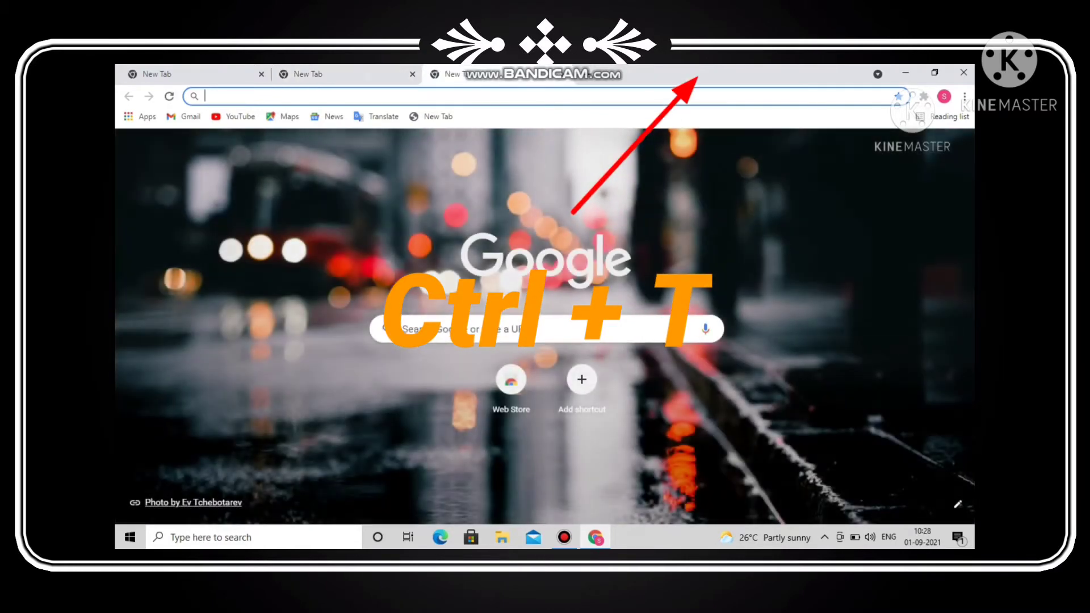
key(ctrl+t)
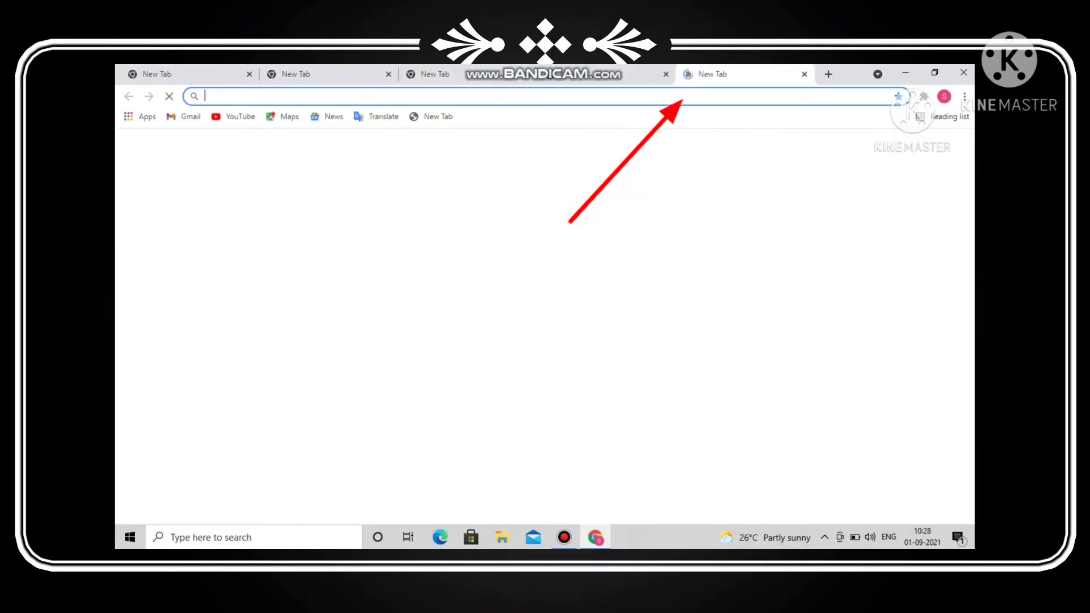
key(ctrl+t)
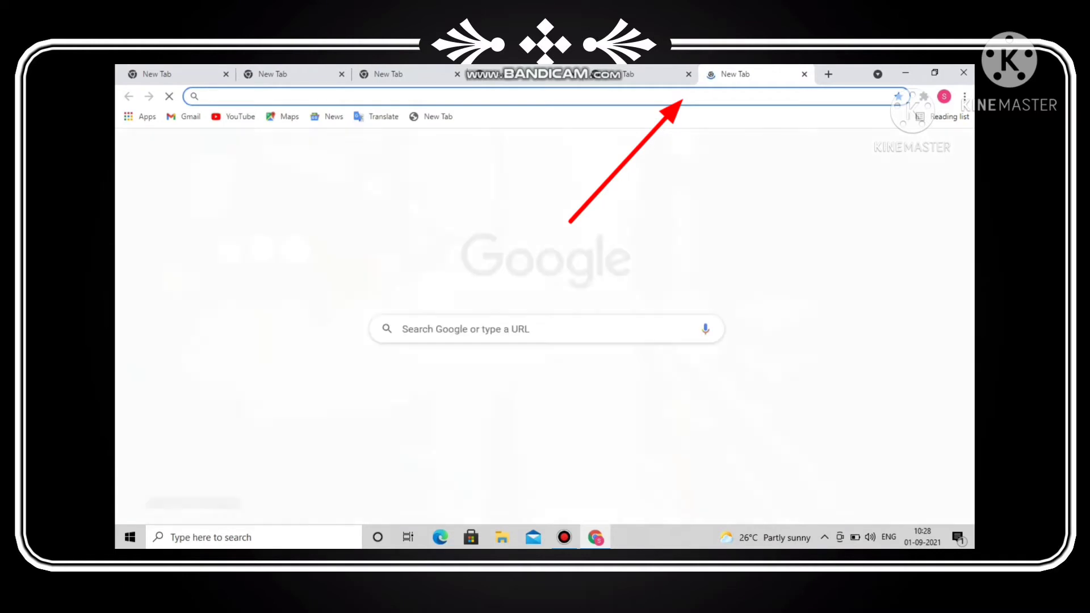
key(ctrl+t)
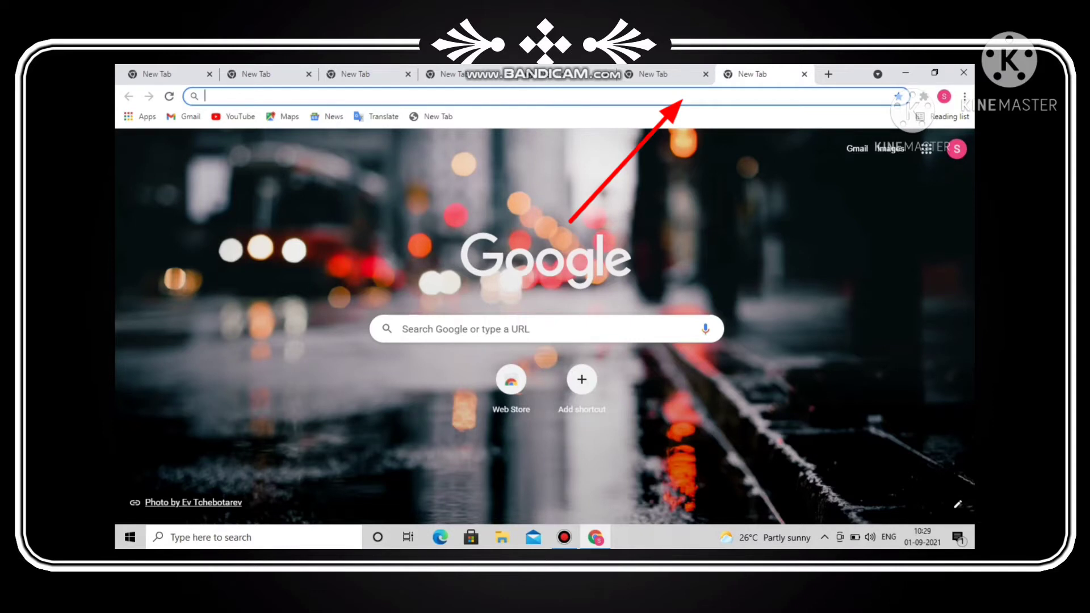
Close five tabs with Ctrl+F4, leaving a single New Tab, then bring up the browsing history.
key(ctrl+F4)
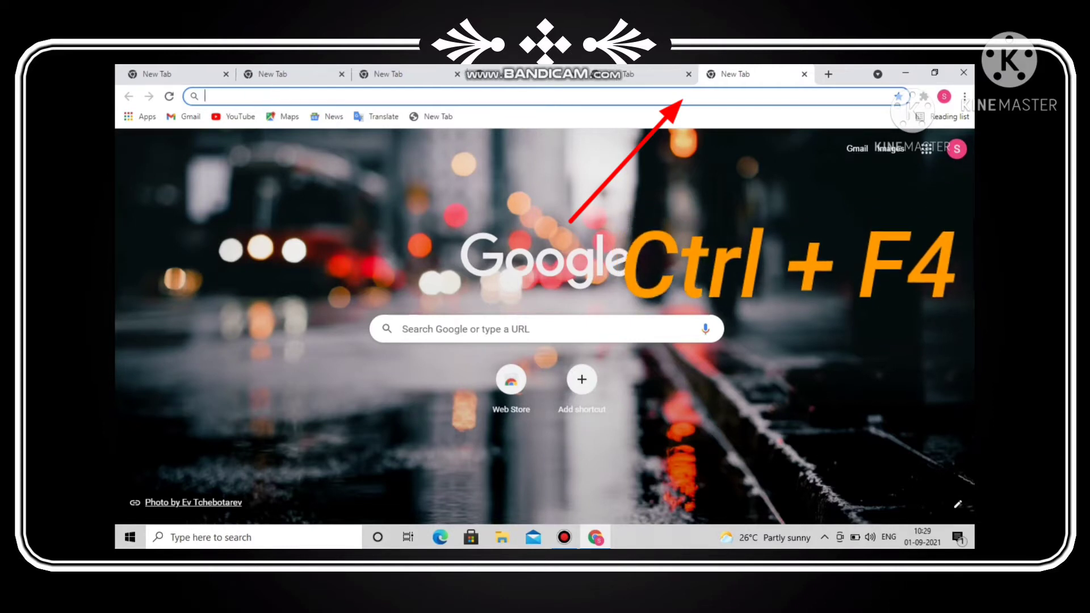
key(ctrl+F4)
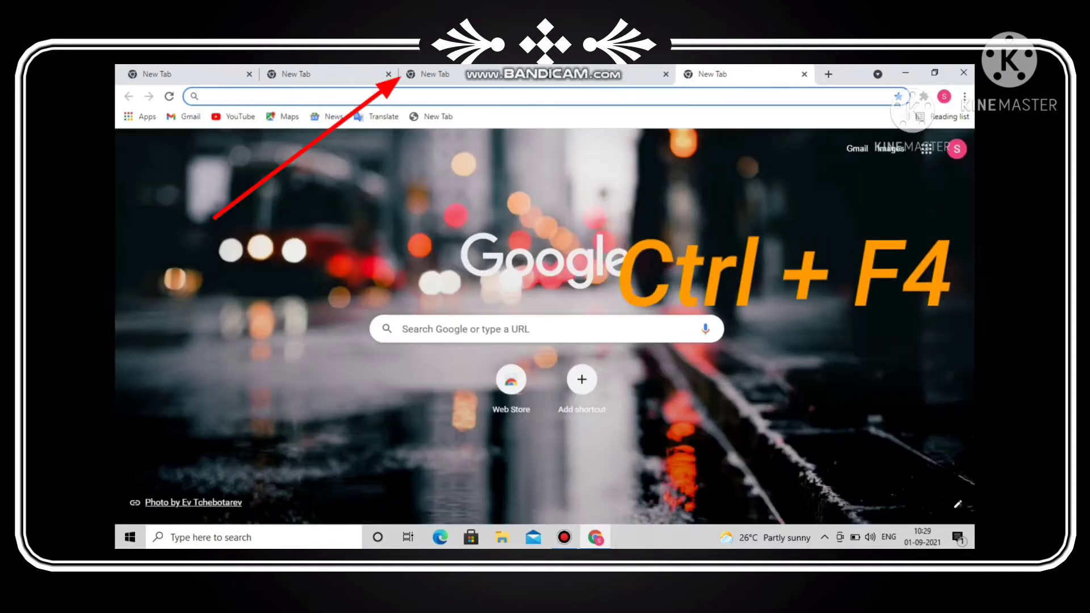
key(ctrl+F4)
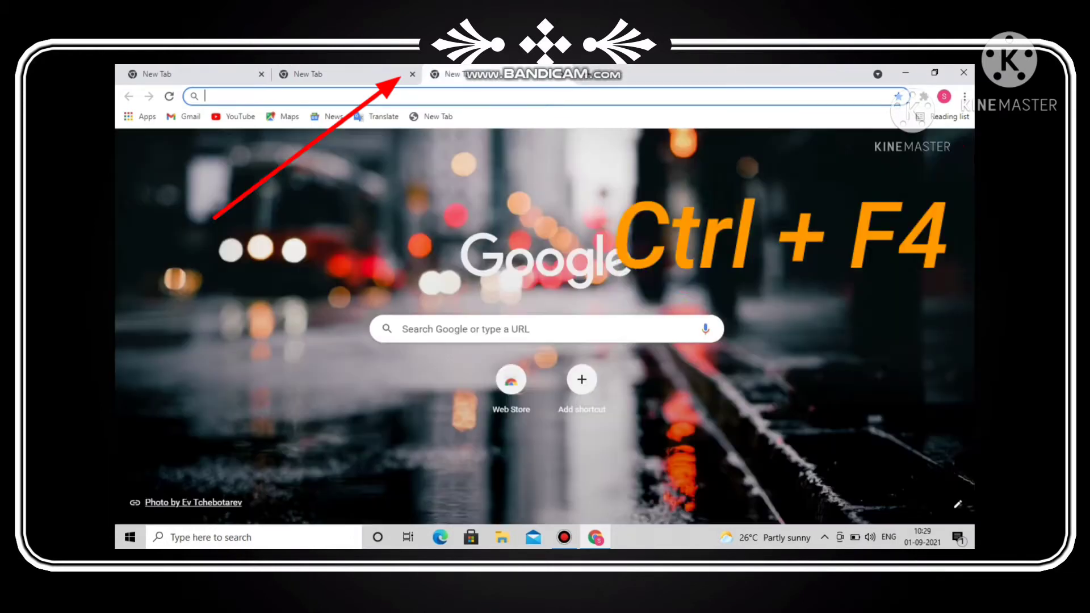
key(ctrl+F4)
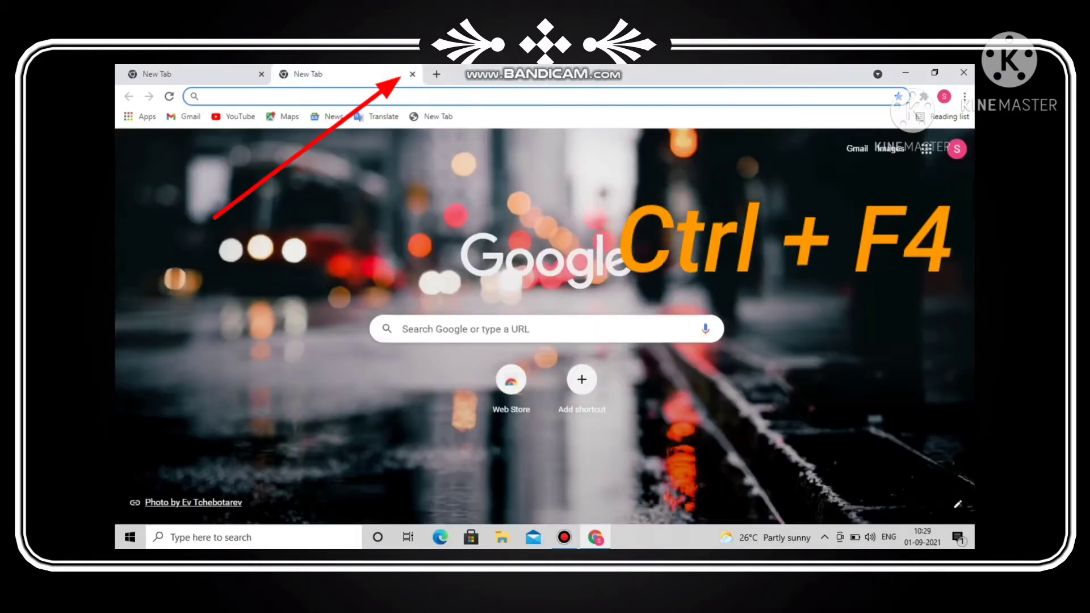
key(ctrl+F4)
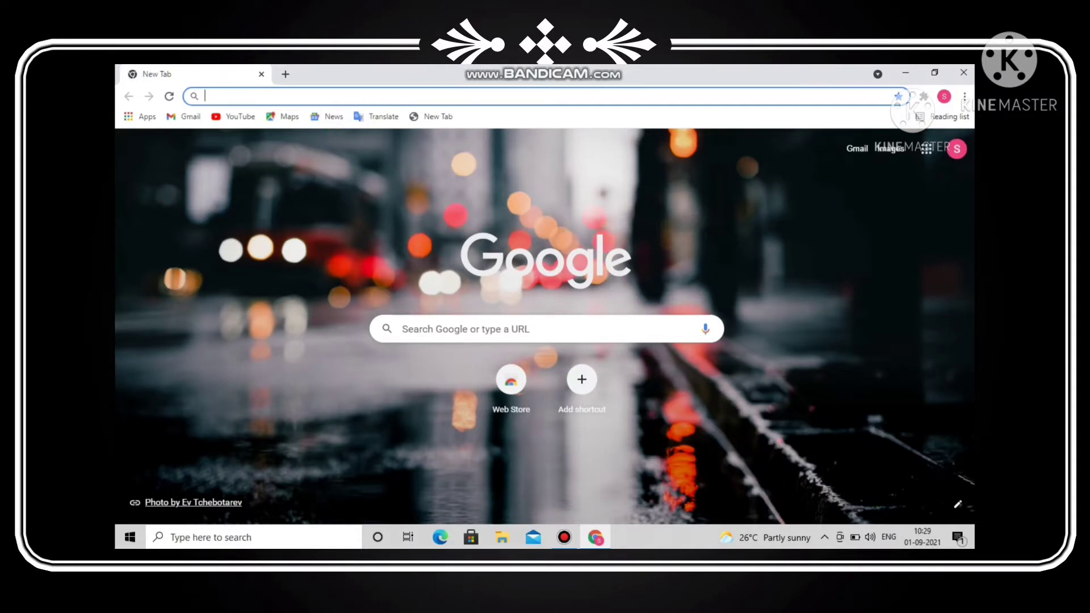
key(ctrl+h)
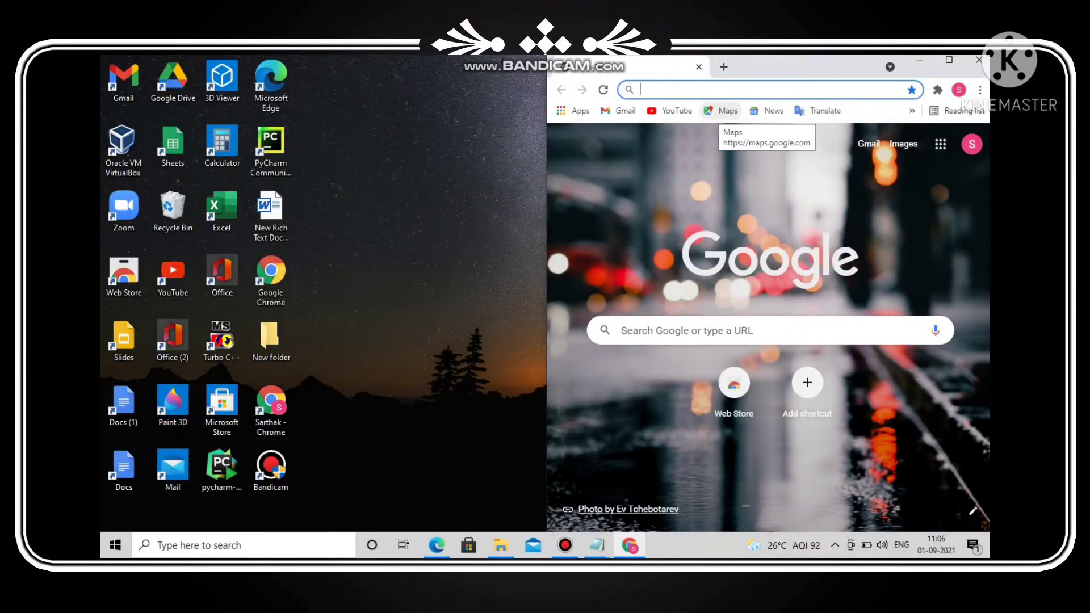
Snap Chrome to the left half, try the top-left quarter, and return it to the left half.
key(super+Left)
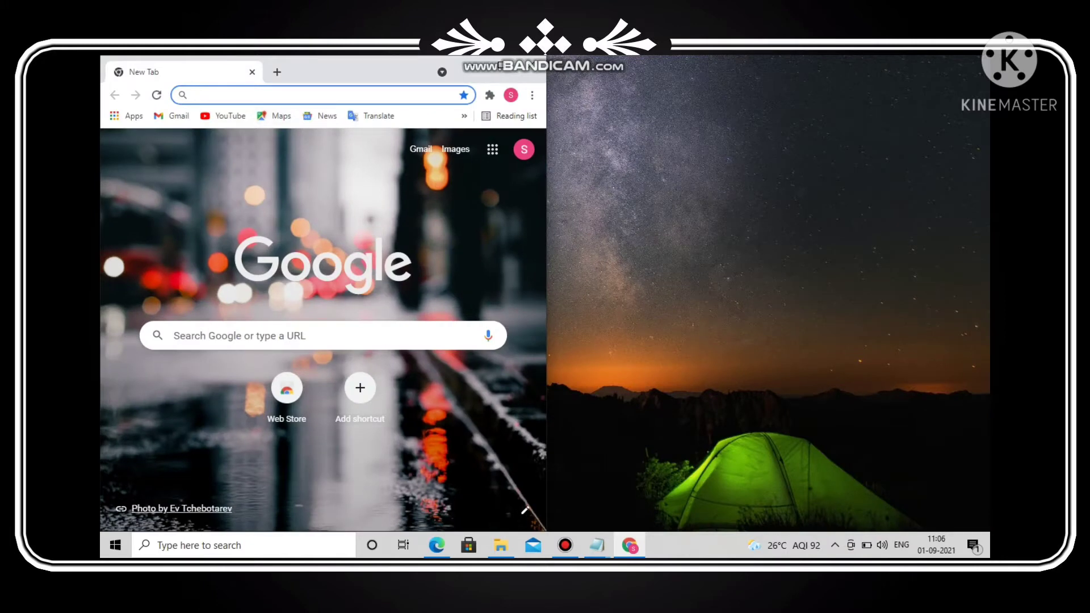
key(super+Up)
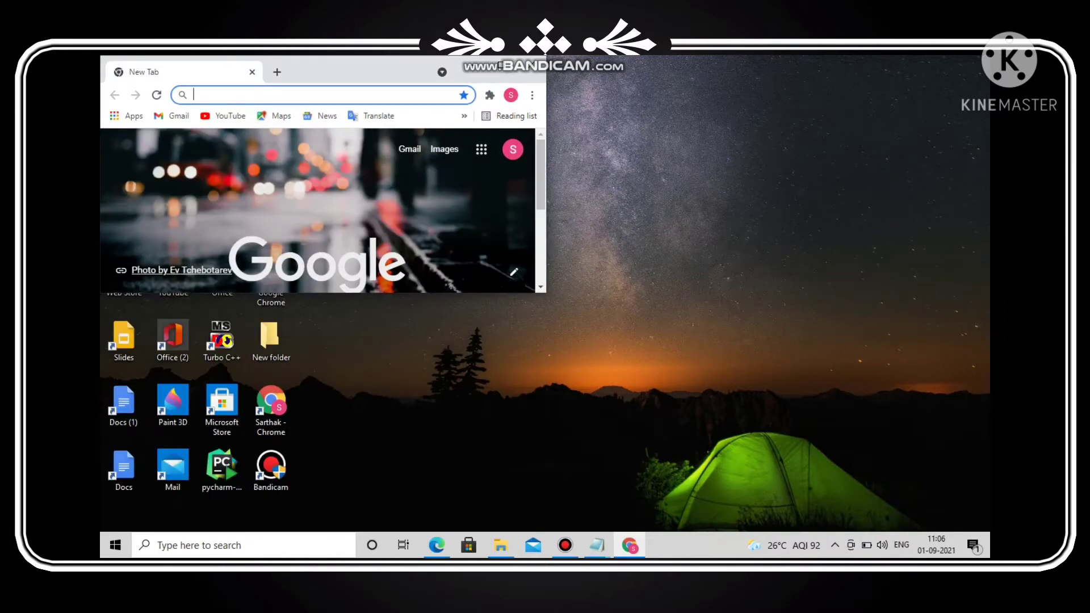
key(super+Down)
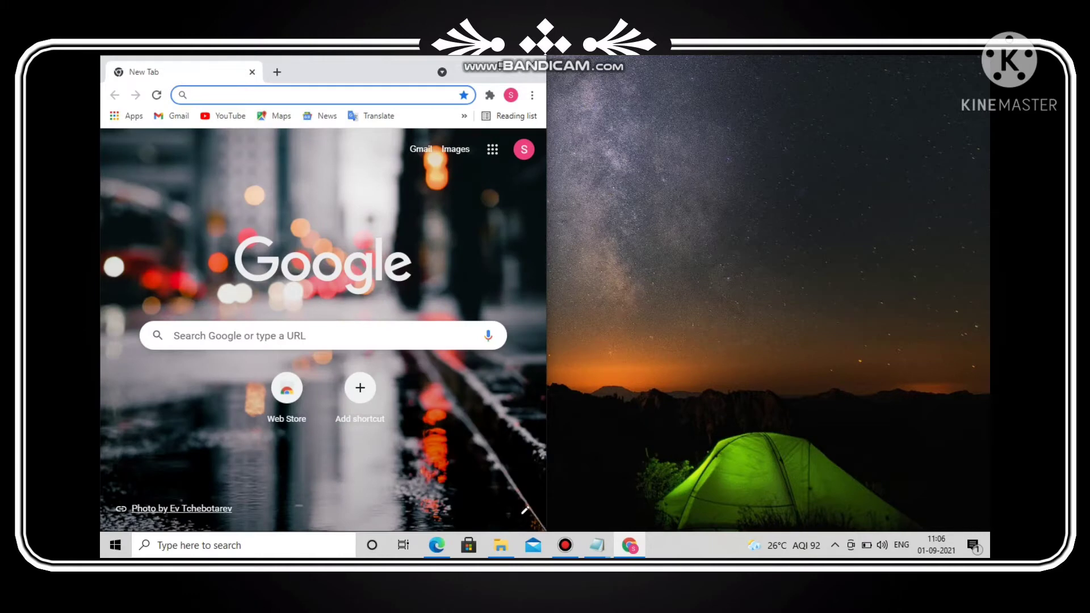
key(super+Left)
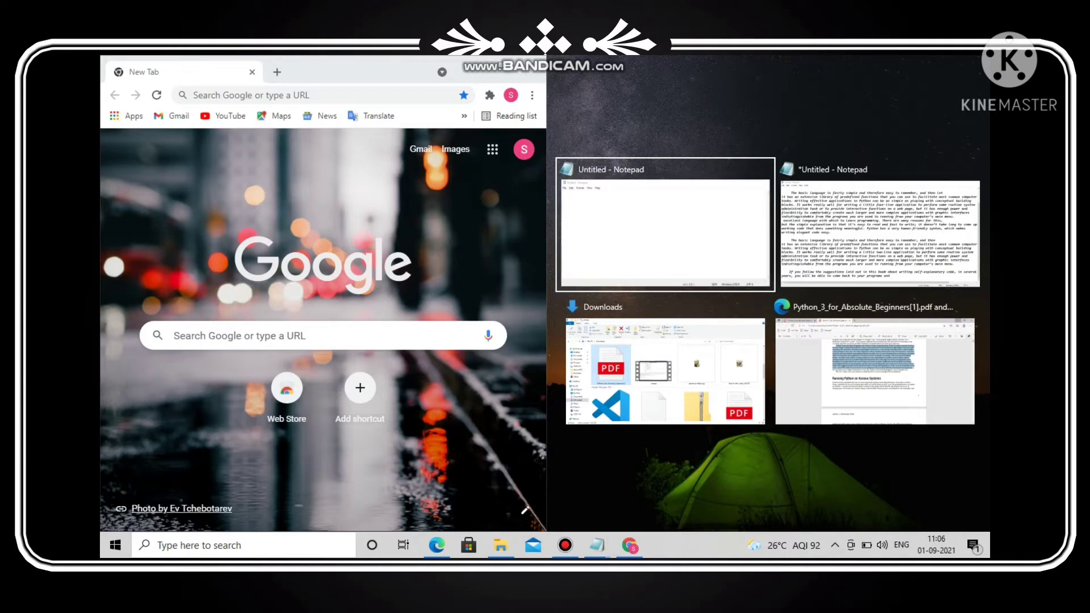
In Snap Assist, choose the edited Notepad window to fill the right half.
key(Right)
key(Down)
key(Up)
key(Down)
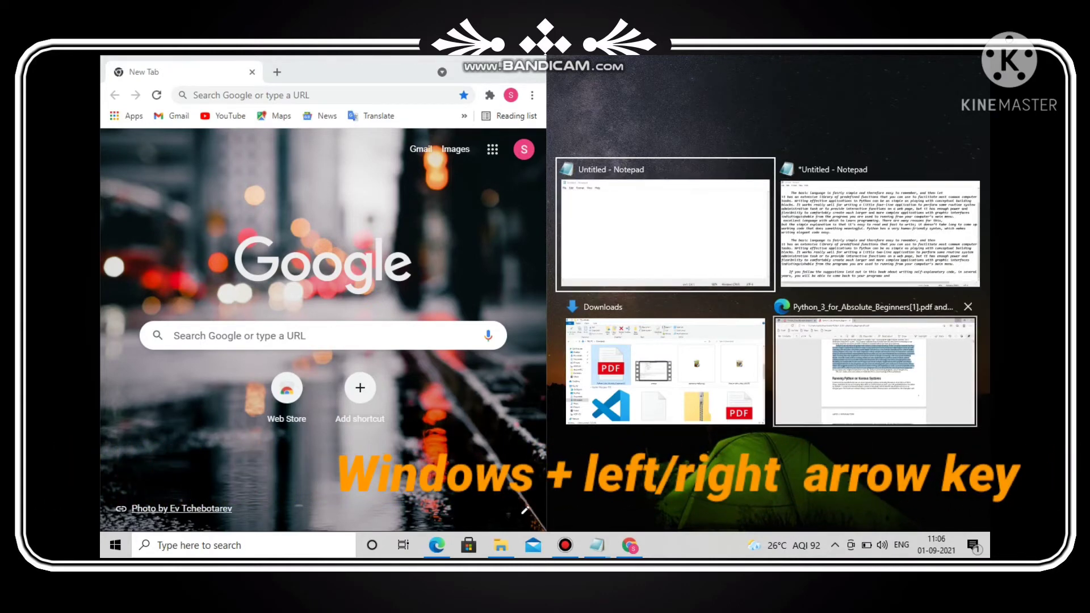
key(Up)
key(Right)
key(Up)
key(Left)
key(Left)
key(Up)
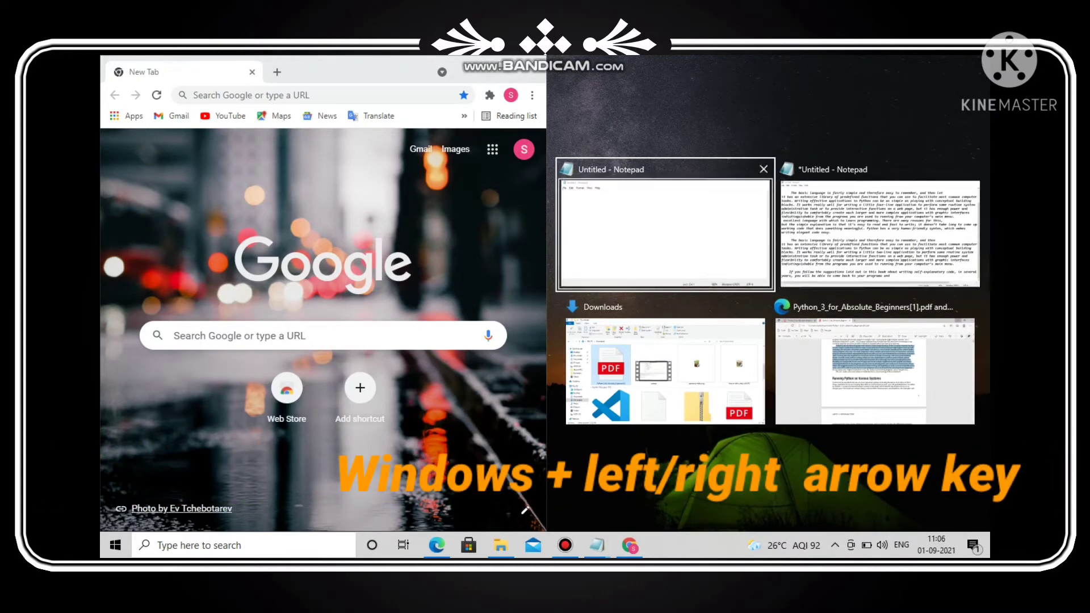
key(Right)
key(Return)
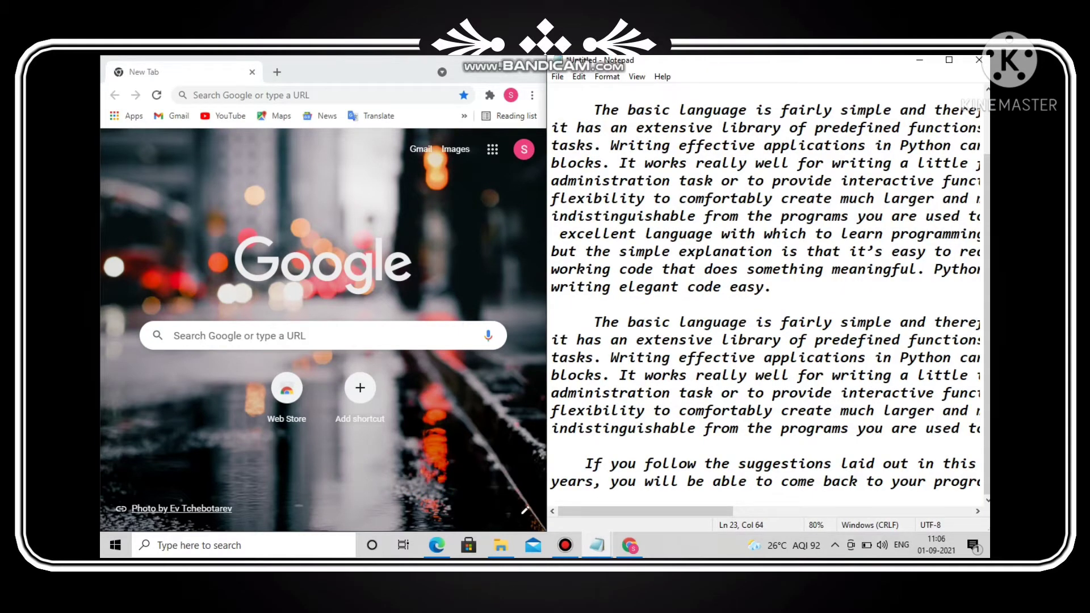
Snap Notepad to the left half, then the top-left quarter, then back to the left half.
key(super+Left)
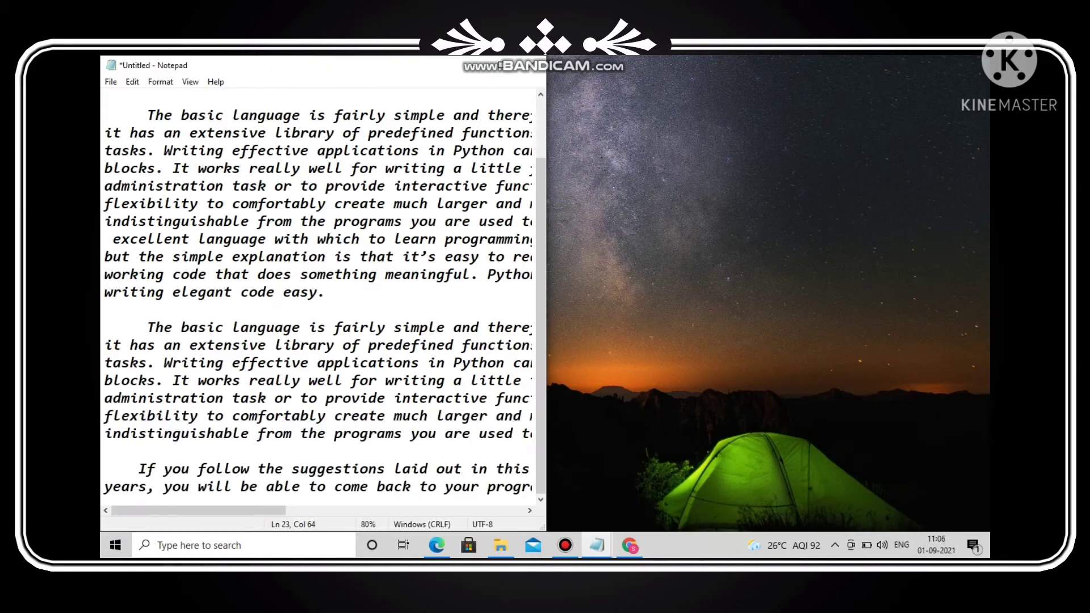
key(super+Up)
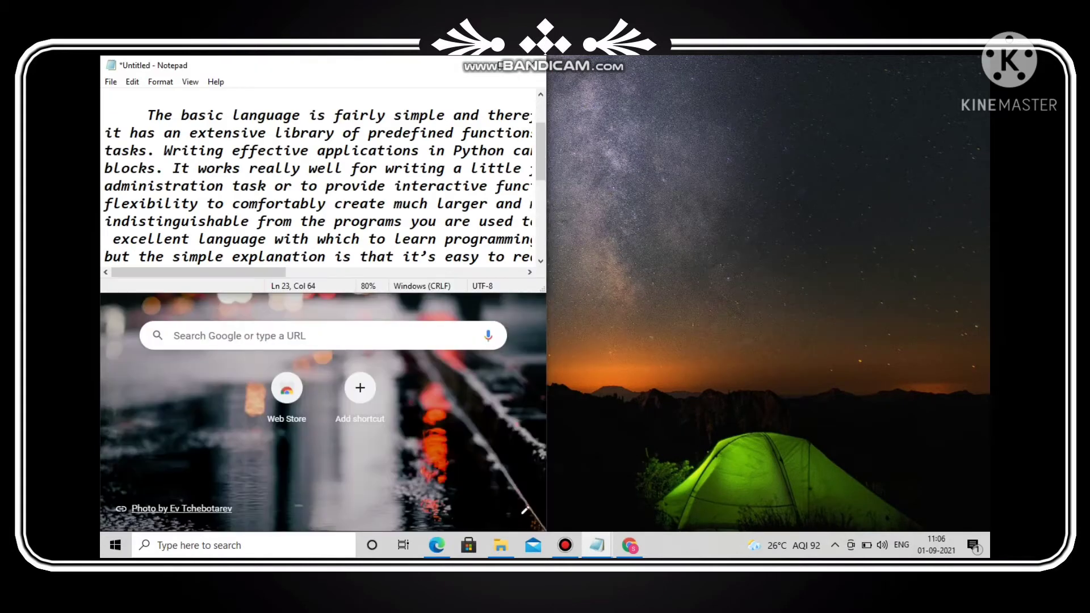
key(super+Down)
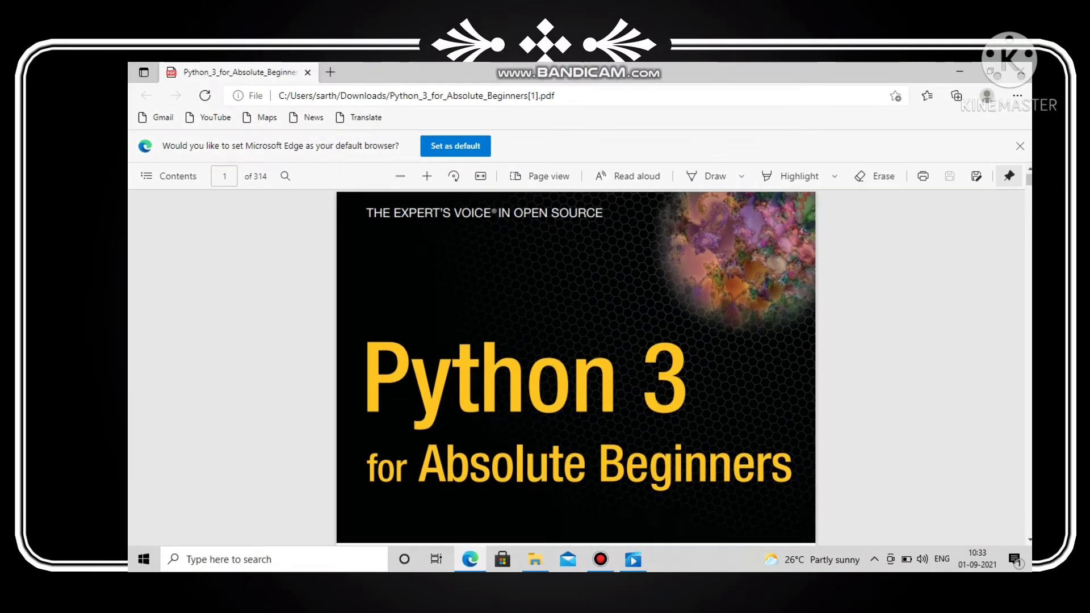
Scroll the PDF down a few pages, then back up to the cover at page 1 of 314.
scroll(576, 363, down, 3)
scroll(576, 363, down, 3)
scroll(576, 364, down, 3)
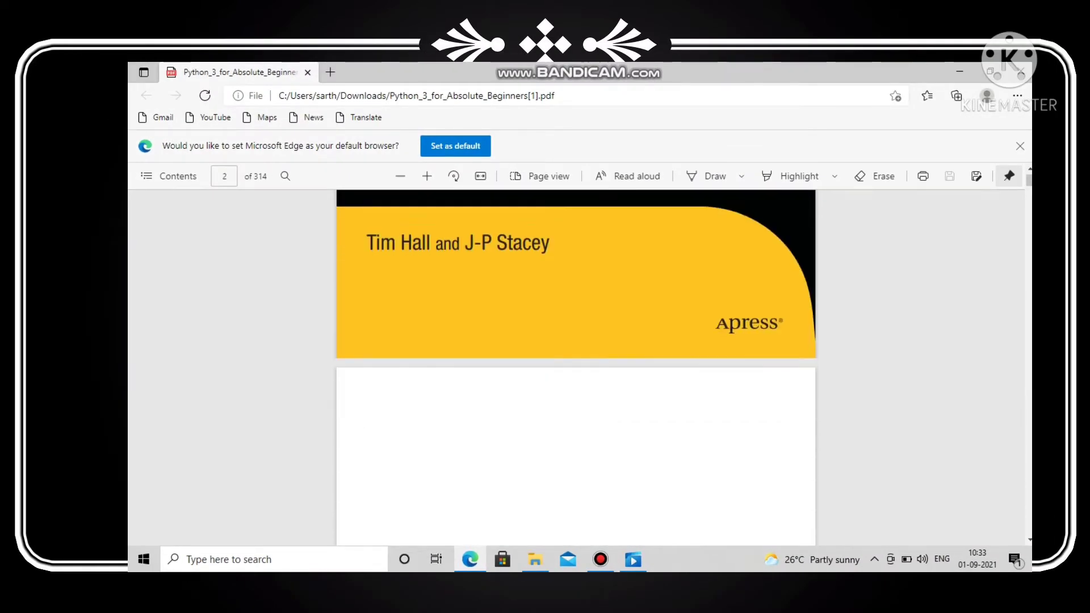
scroll(576, 364, down, 2)
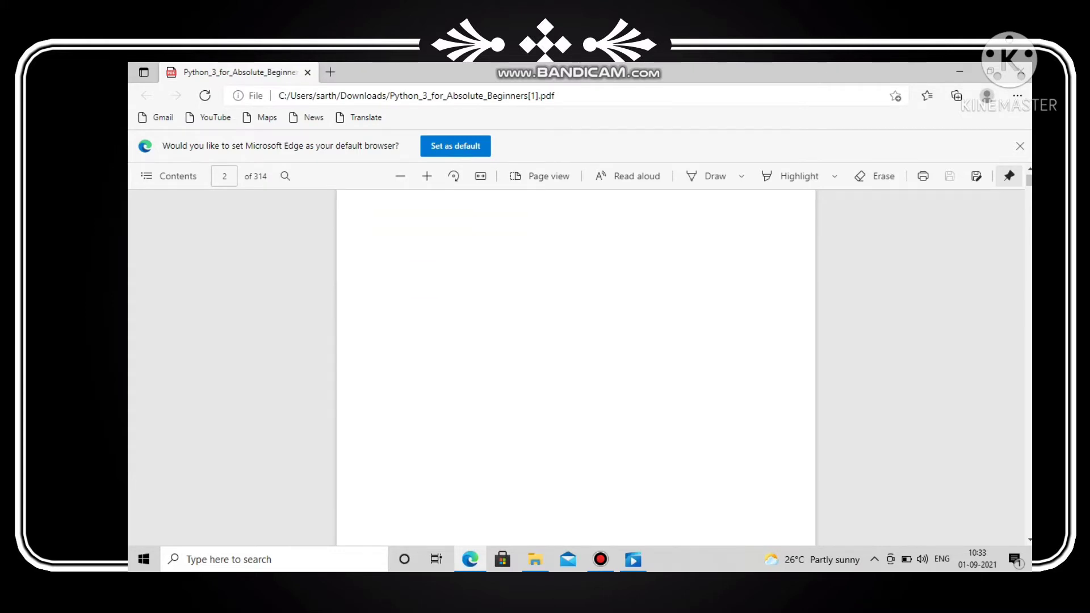
scroll(576, 363, down, 3)
scroll(576, 363, down, 4)
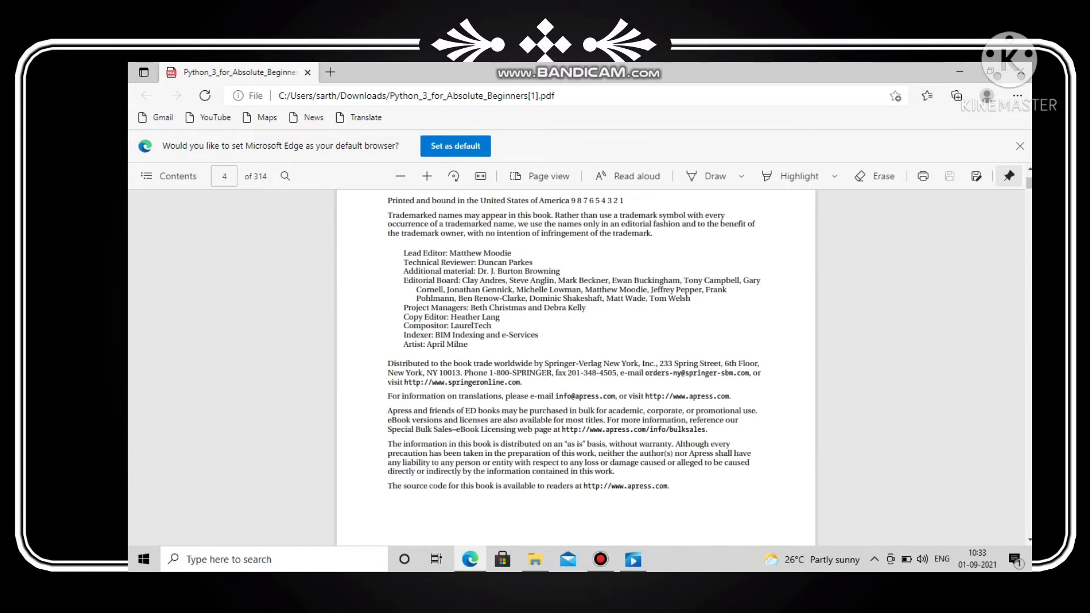
scroll(576, 363, up, 2)
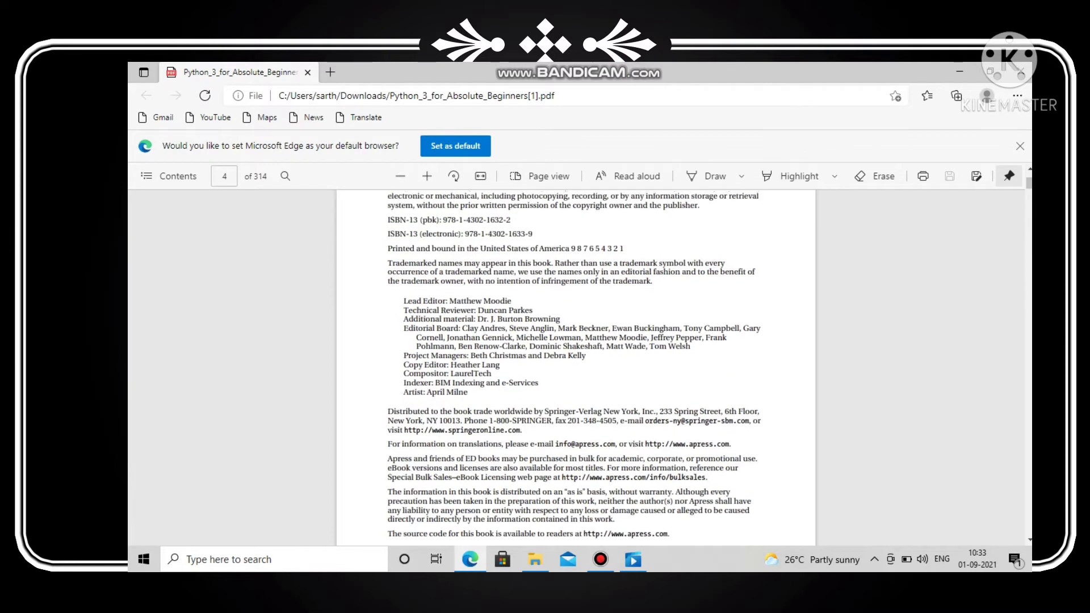
scroll(576, 364, up, 2)
scroll(575, 364, up, 3)
scroll(576, 363, up, 3)
scroll(576, 364, up, 1)
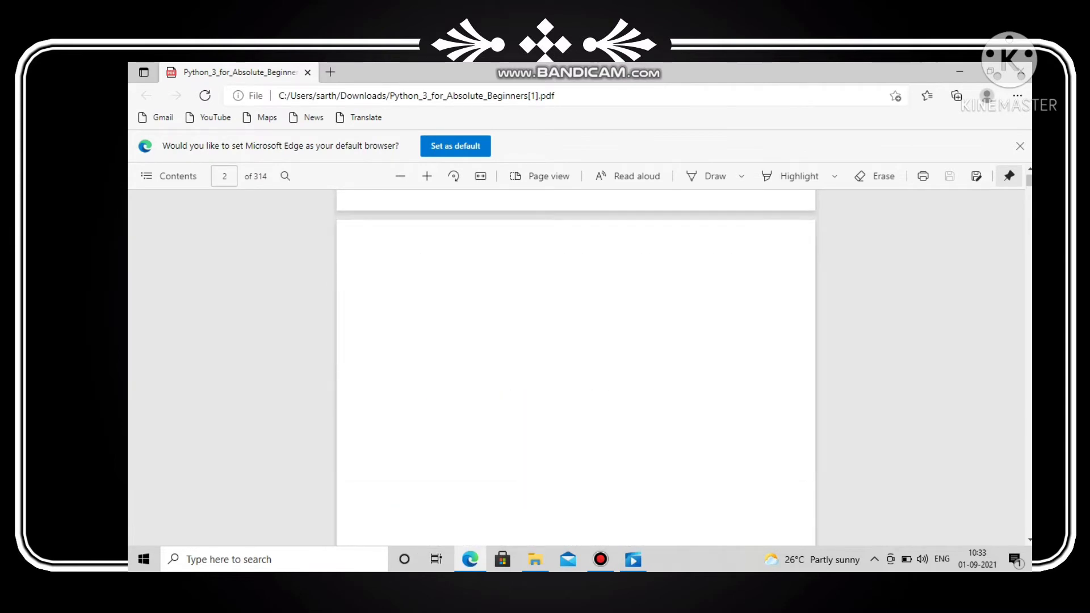
scroll(576, 363, up, 3)
scroll(576, 364, up, 3)
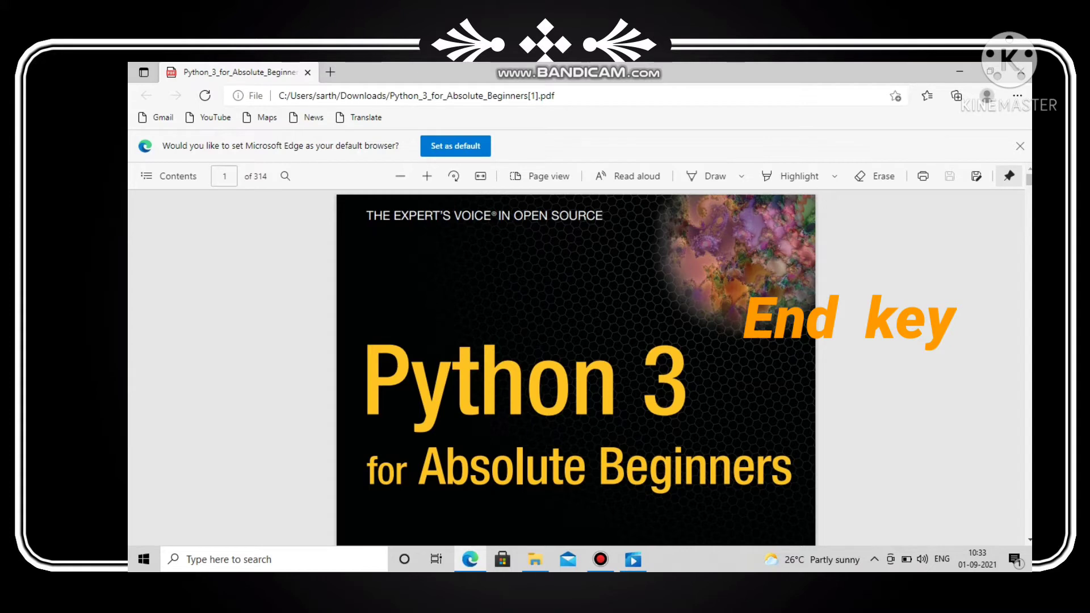
key(End)
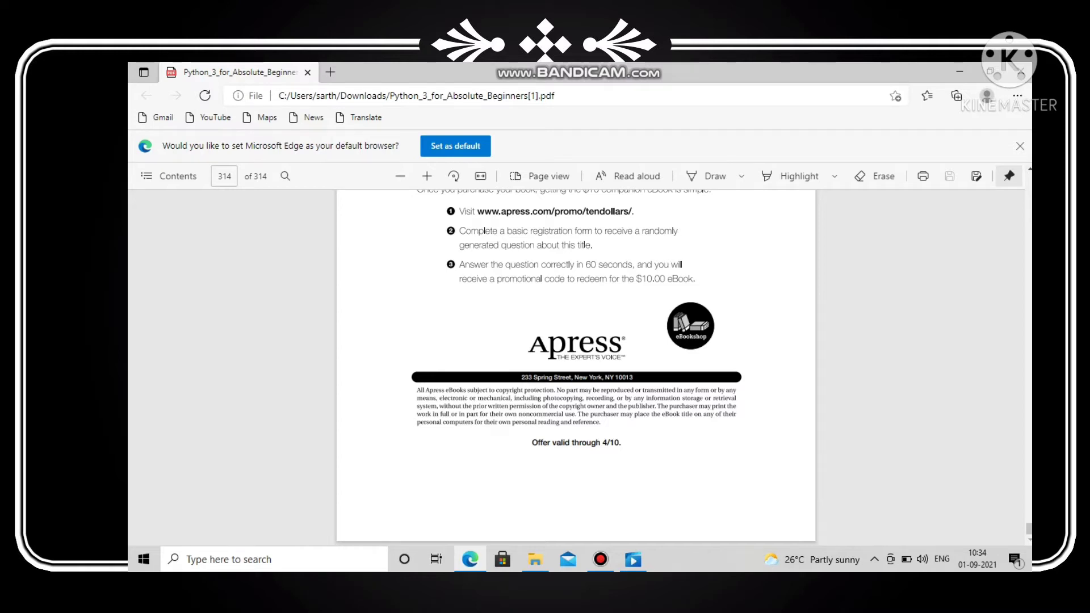
key(Home)
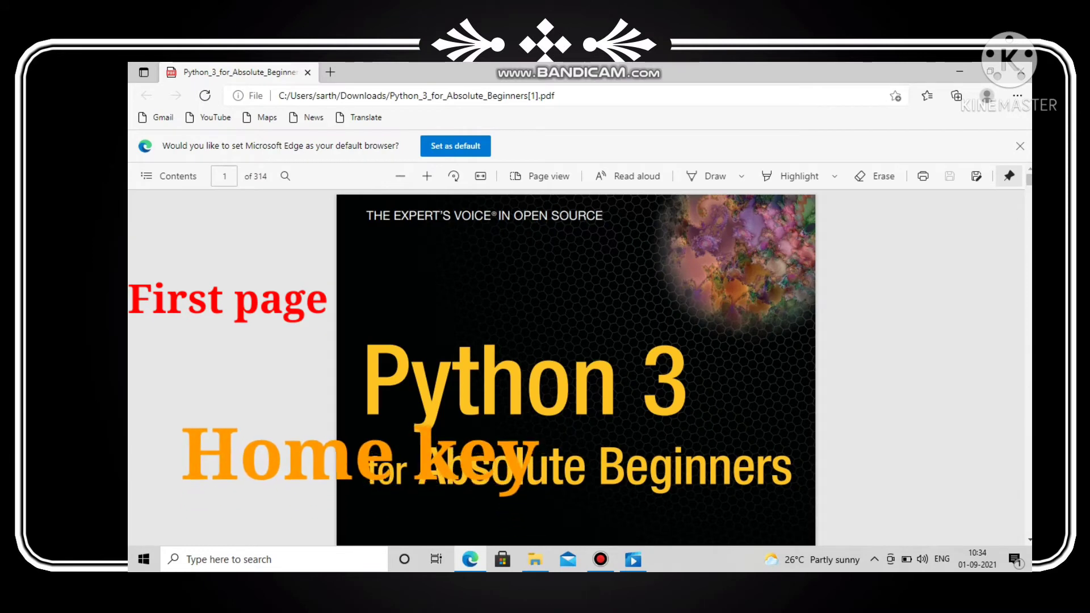
scroll(576, 363, down, 1)
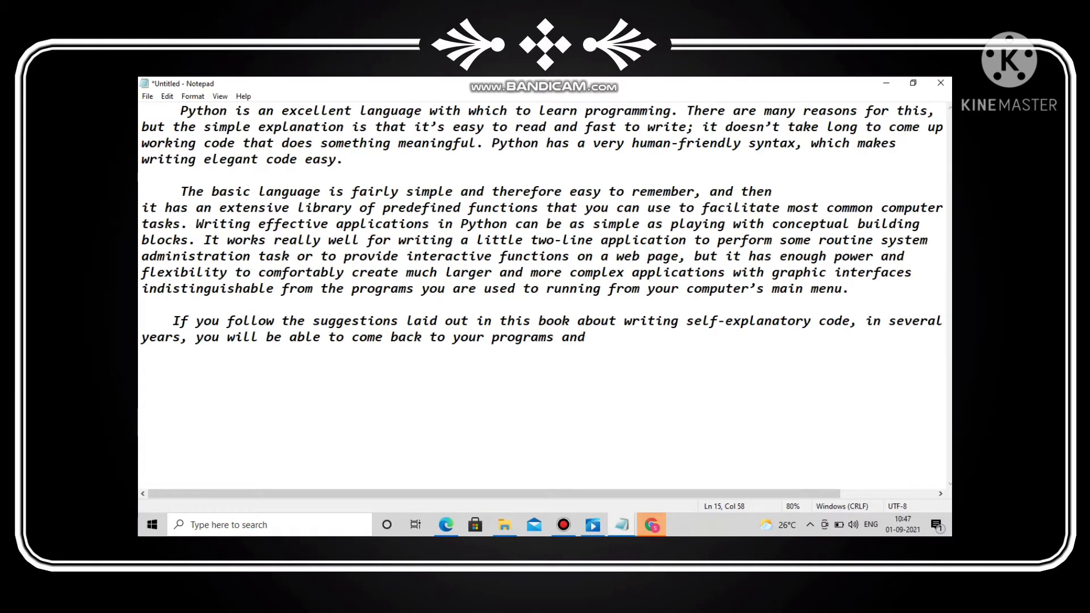
Use Ctrl+F to find 'fast' in the second line, then start editing the search term.
key(ctrl+f)
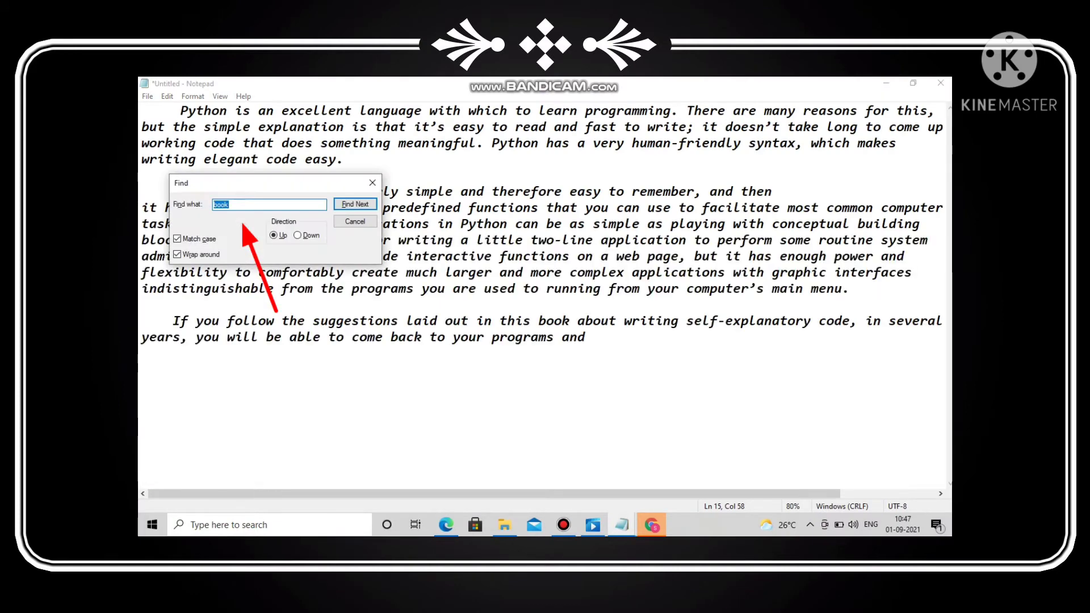
key(BackSpace)
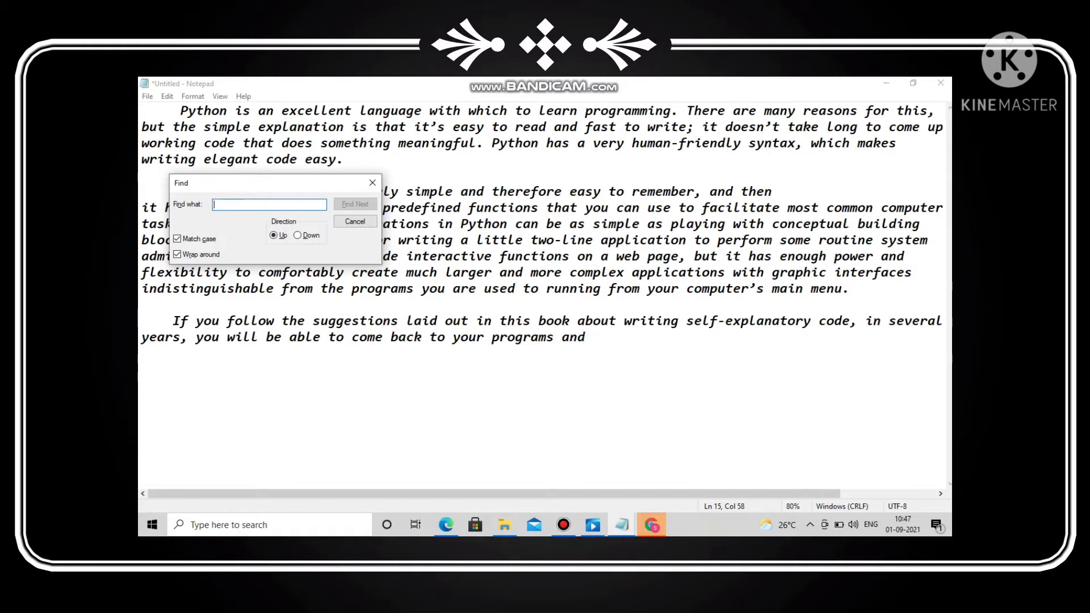
text(fast)
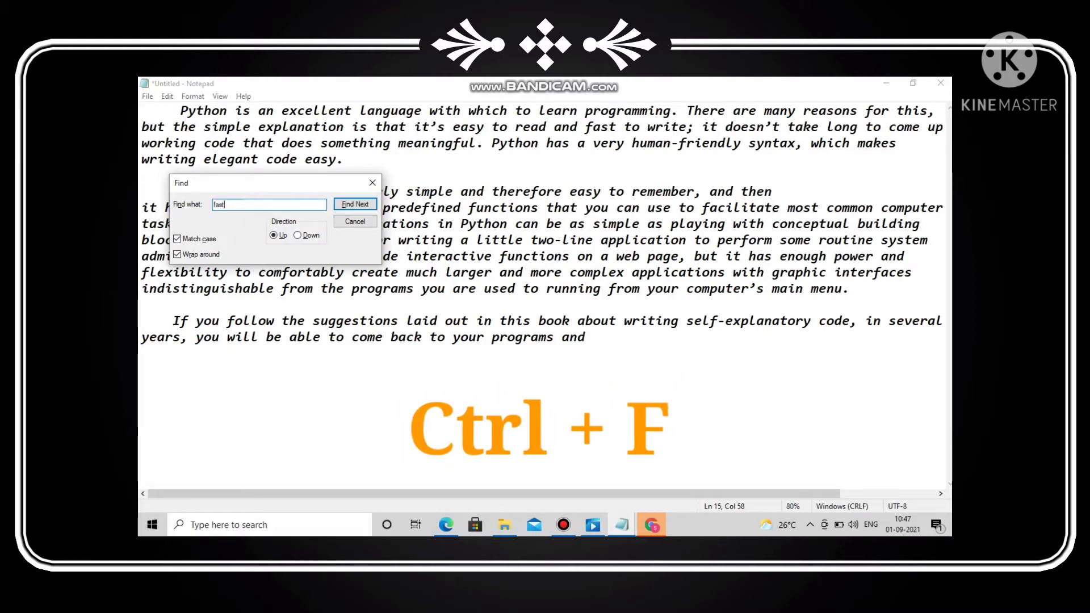
key(Return)
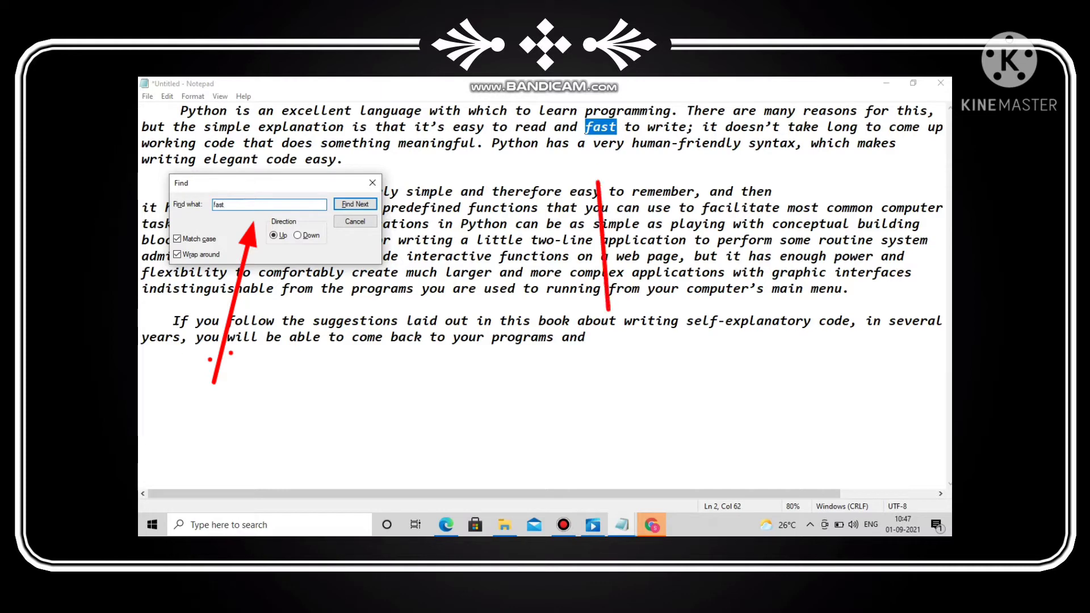
key(BackSpace)
key(BackSpace)
key(BackSpace)
key(BackSpace)
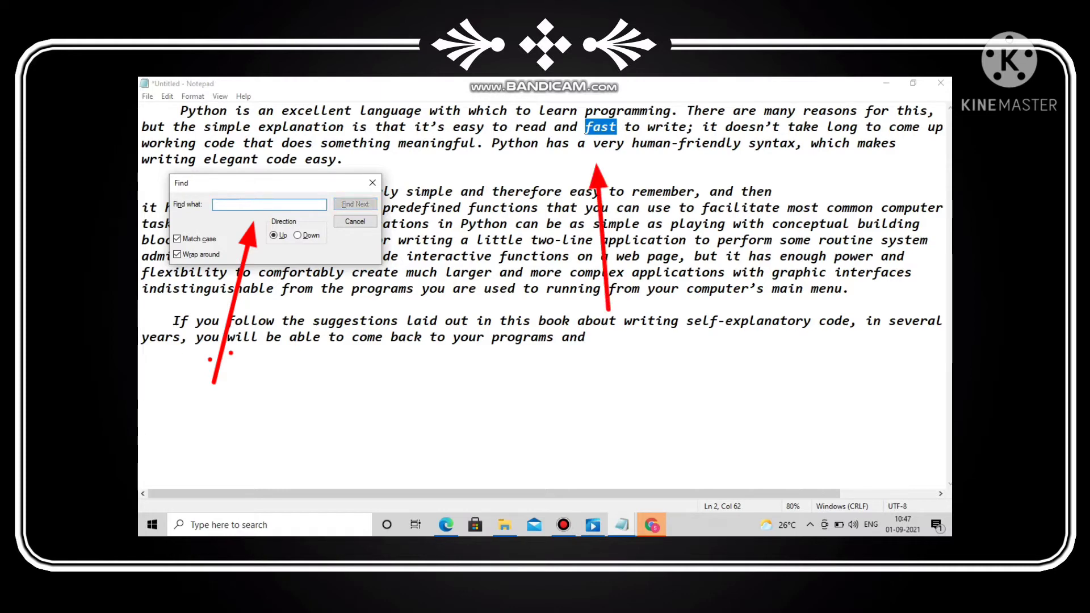
text(l)
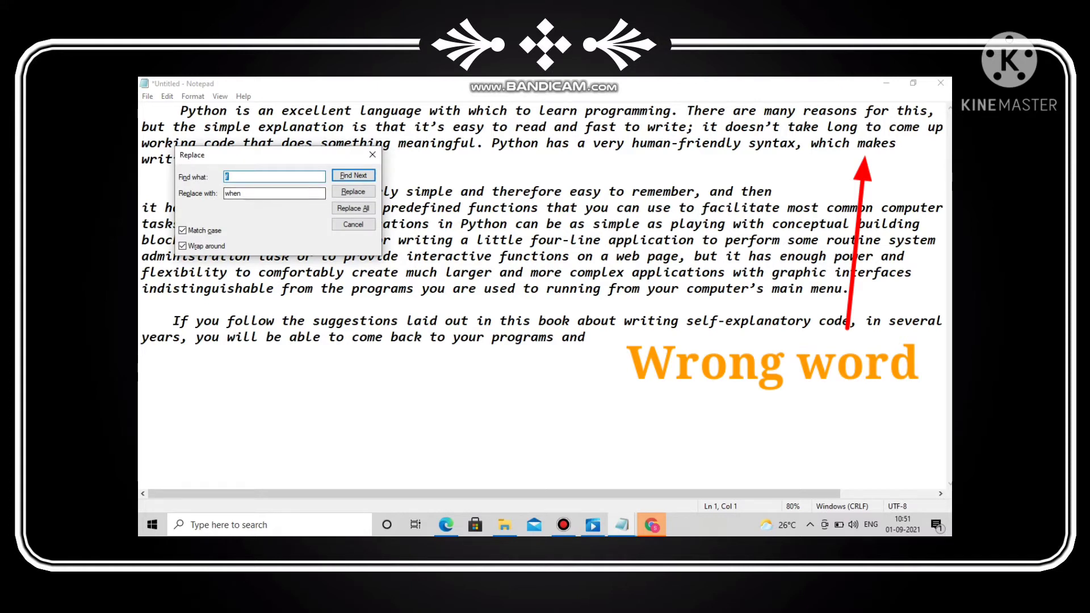
Enter 'makes' as the search term and 'made' as the replacement, then find the next 'makes'.
text(if)
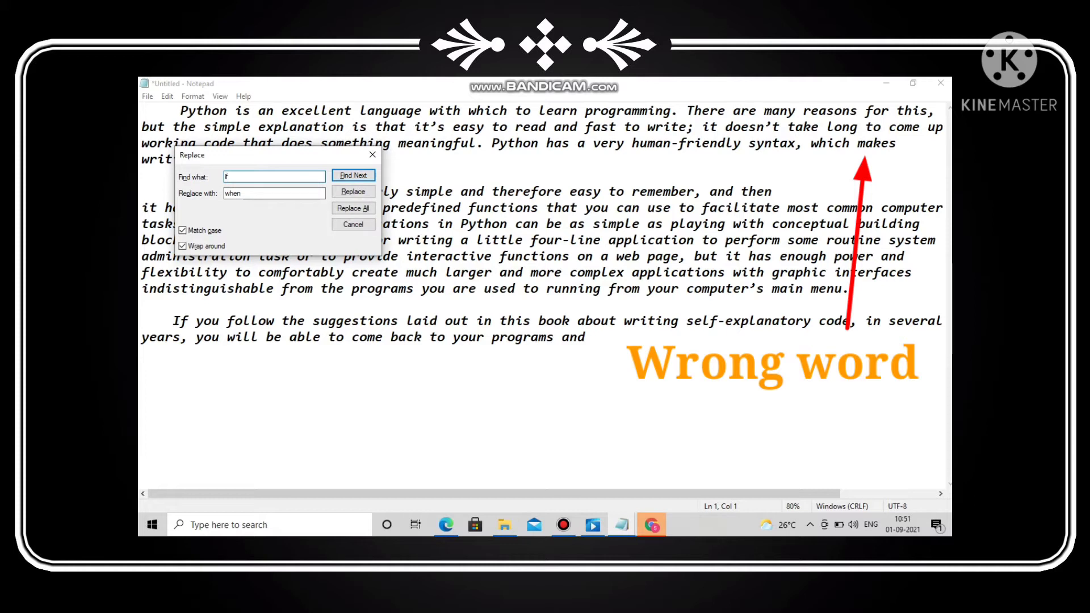
key(BackSpace)
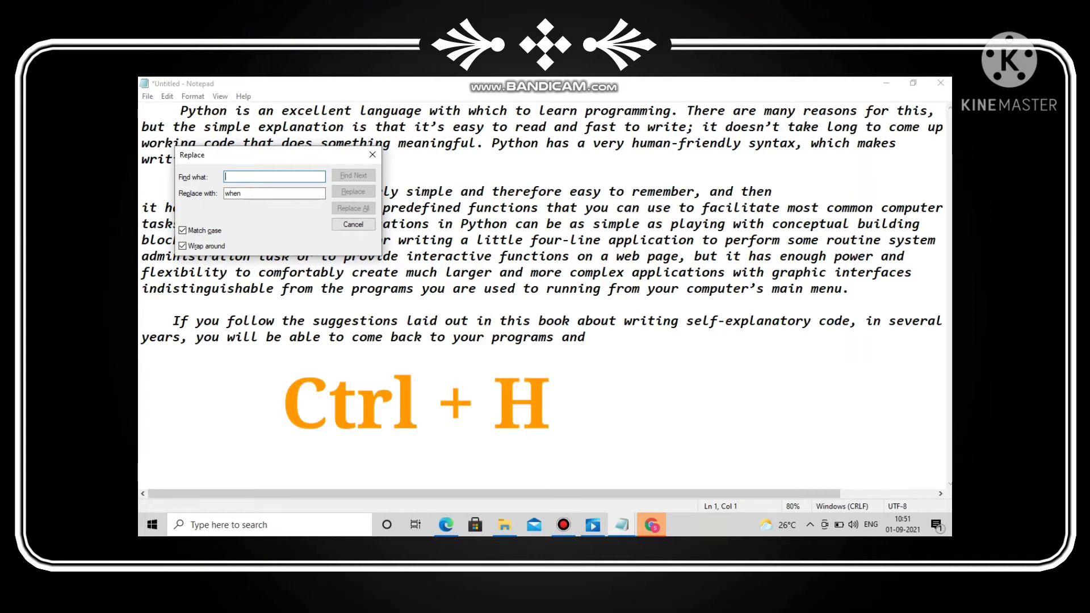
text(m)
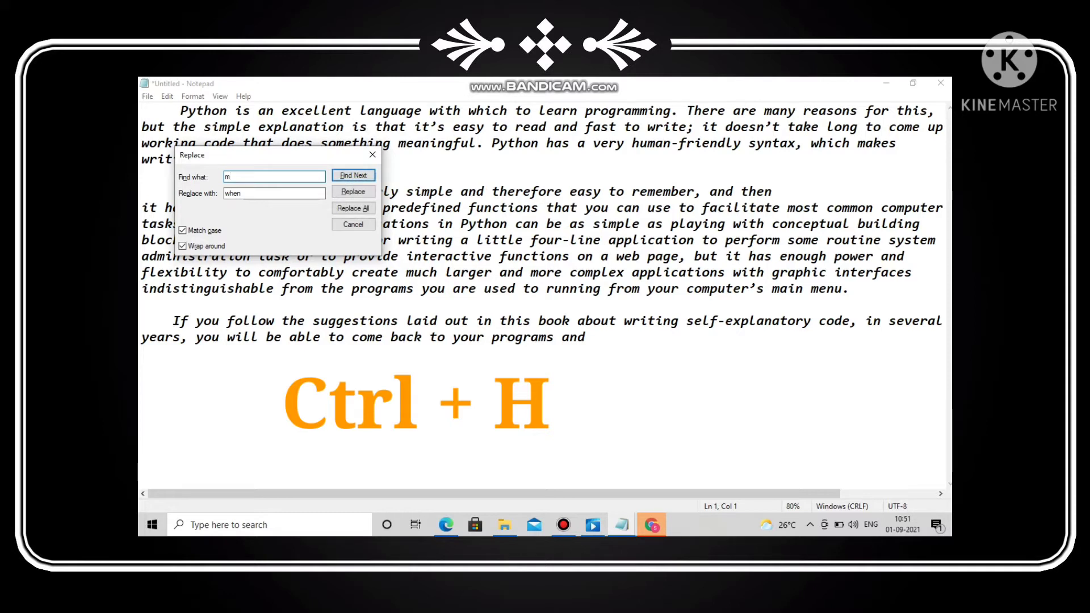
text(akes)
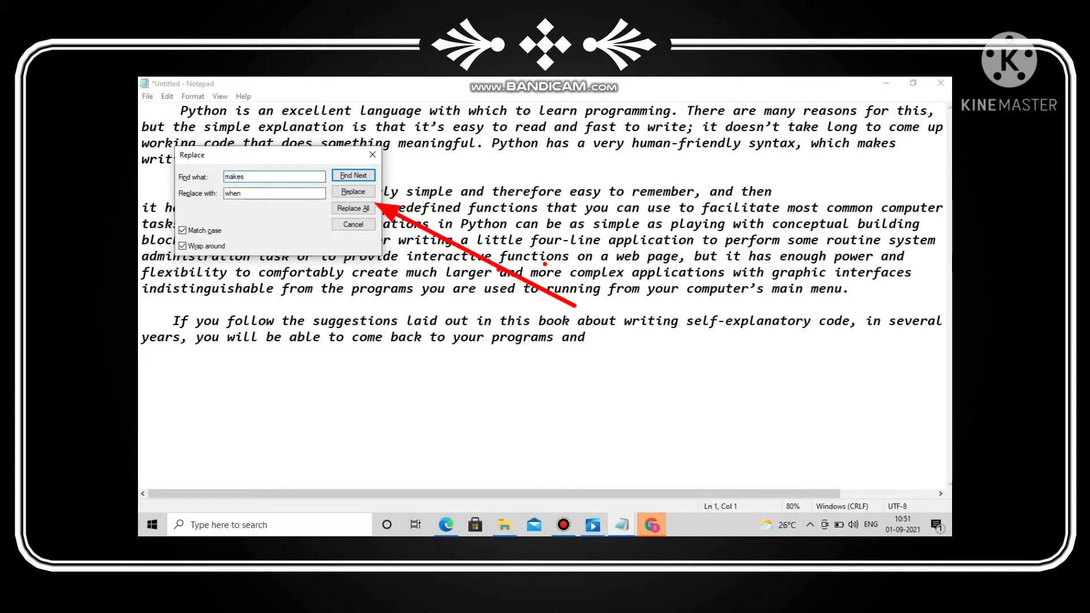
click(241, 193)
key(BackSpace)
key(BackSpace)
key(BackSpace)
text(ma)
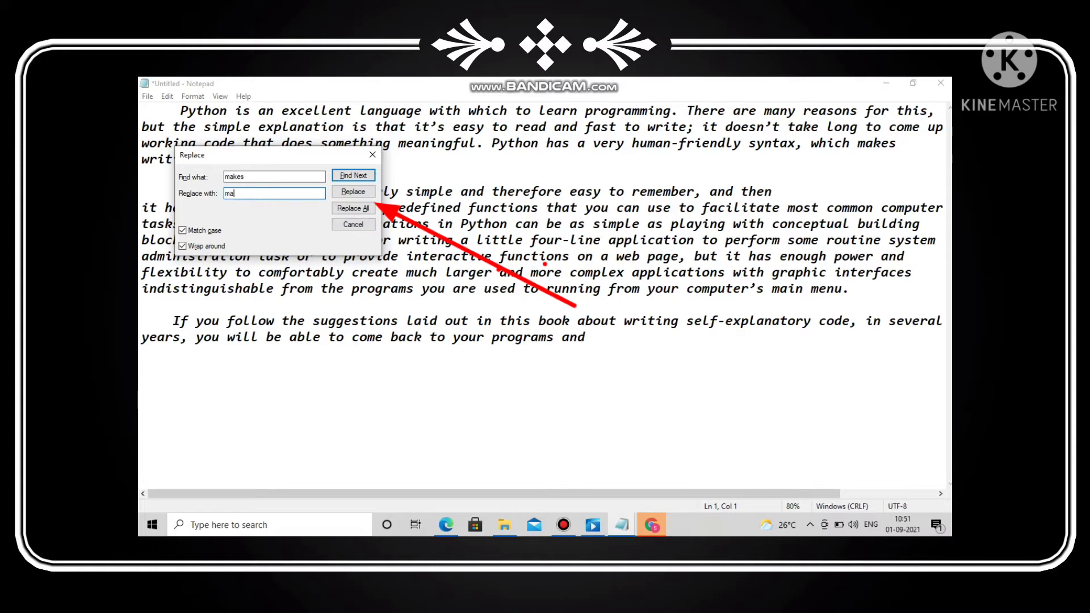
text(de)
click(354, 191)
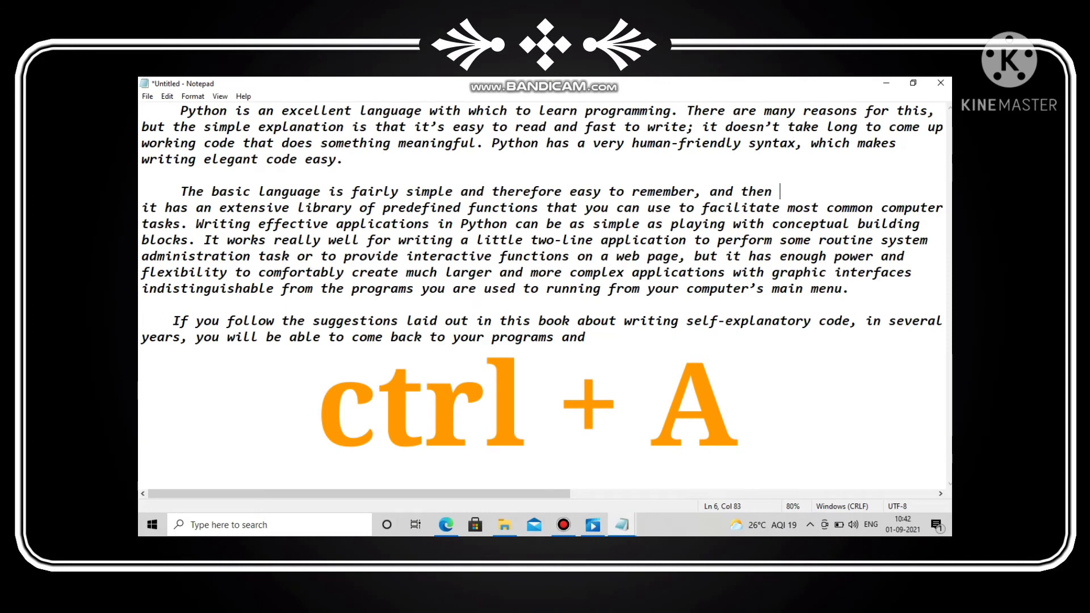
key(ctrl+a)
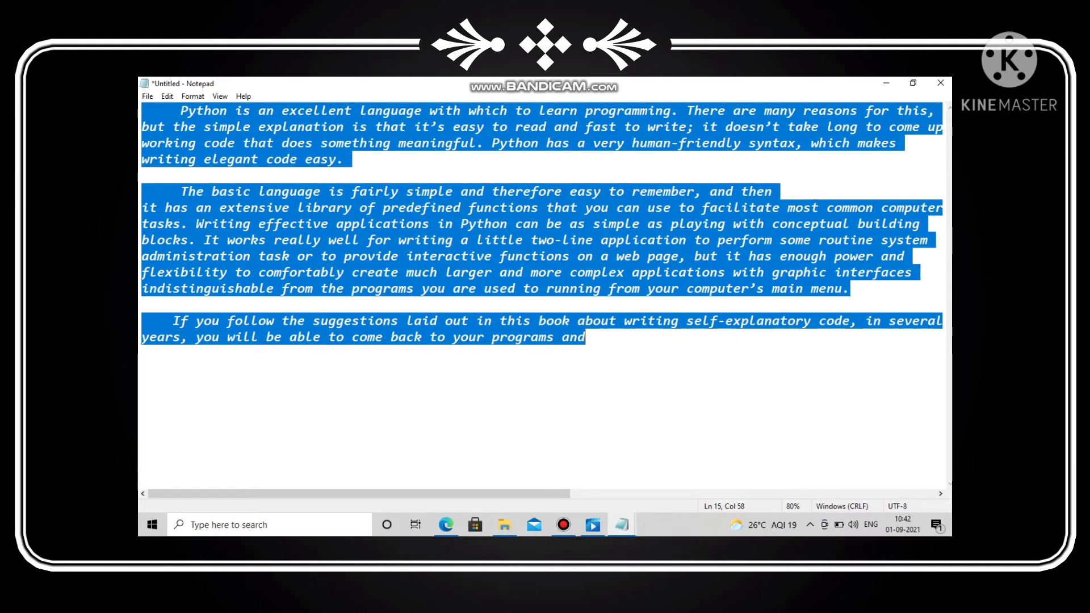
text(ccc)
key(BackSpace)
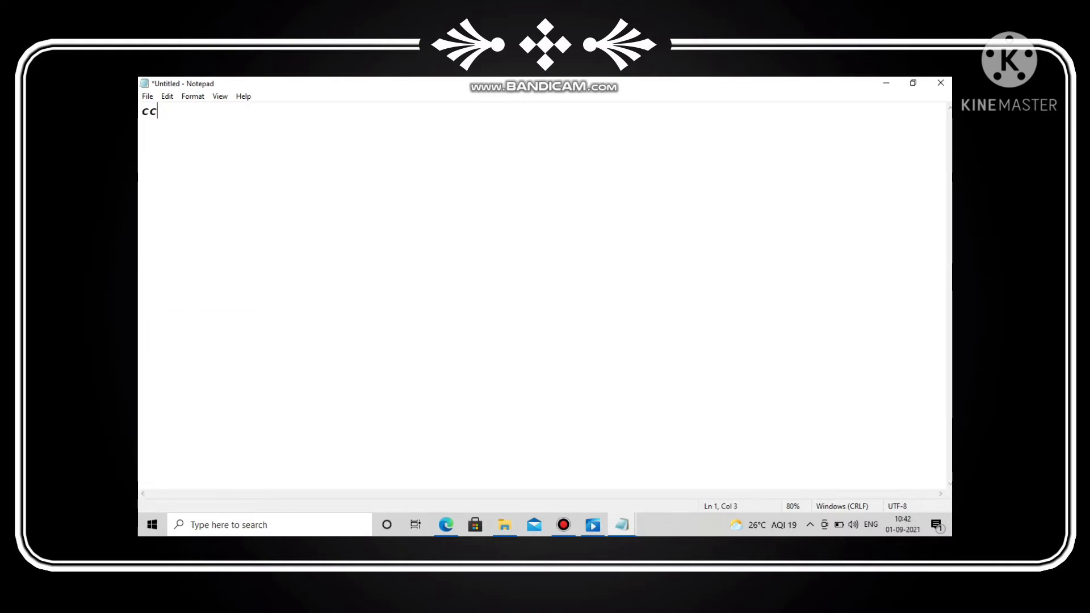
key(ctrl+v)
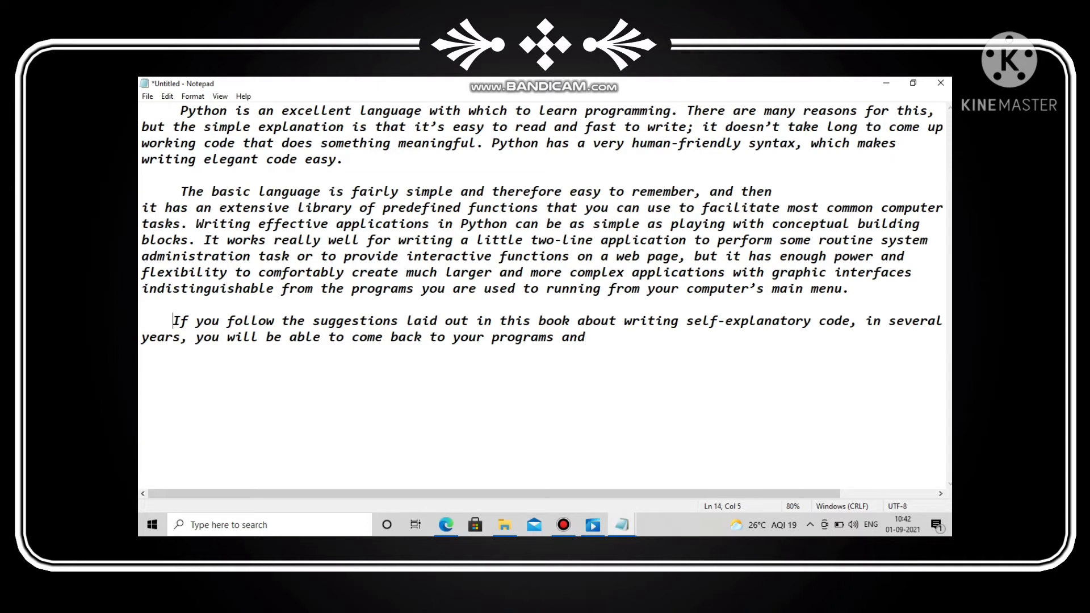
key(shift+ctrl+Right)
key(shift+ctrl+End)
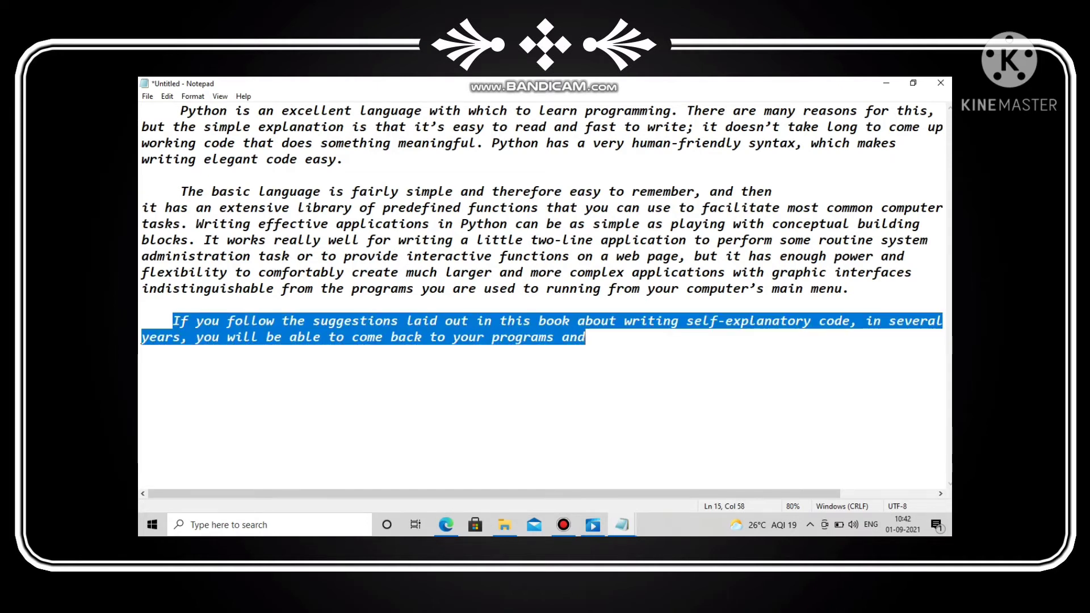
key(Right)
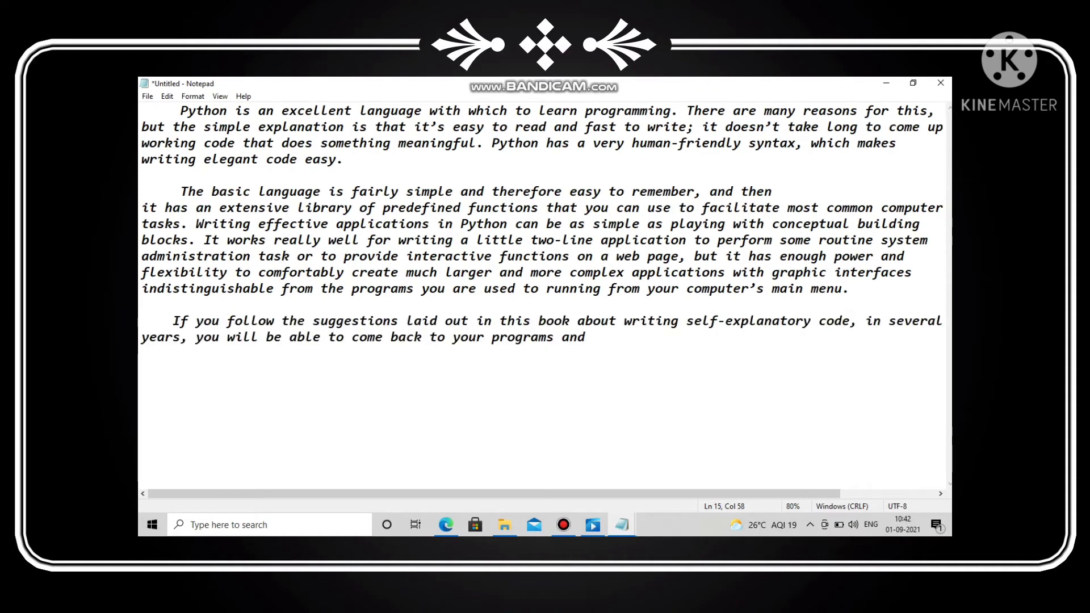
click(173, 322)
key(shift+Right)
key(shift+Right)
key(shift+Right)
key(shift+Right)
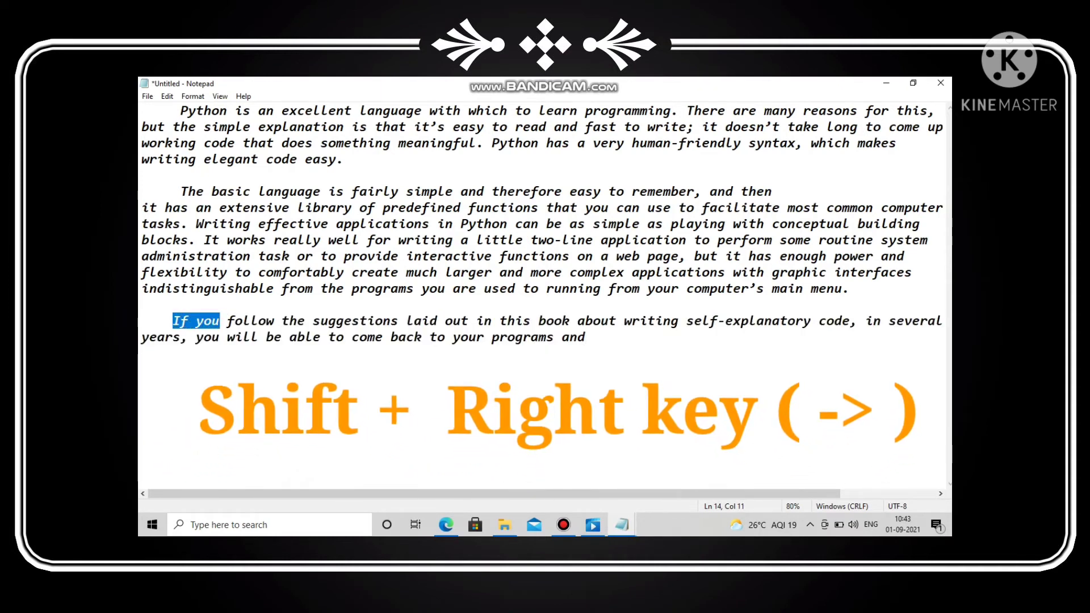
key(shift+Right)
key(shift+Right)
key(shift+Right)
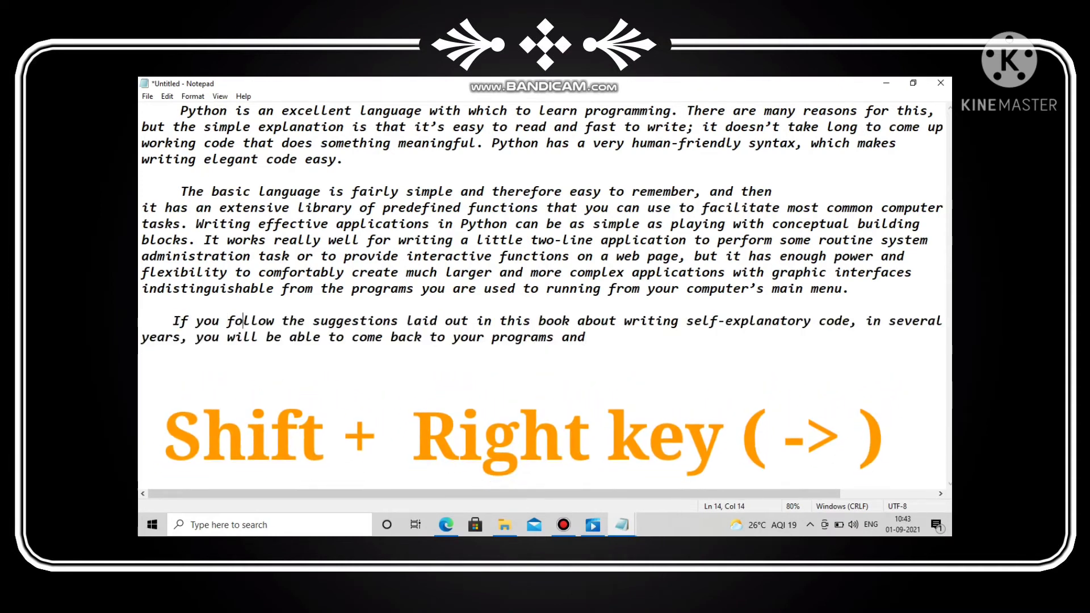
key(shift+Down)
key(shift+Right)
key(shift+Right)
key(shift+Right)
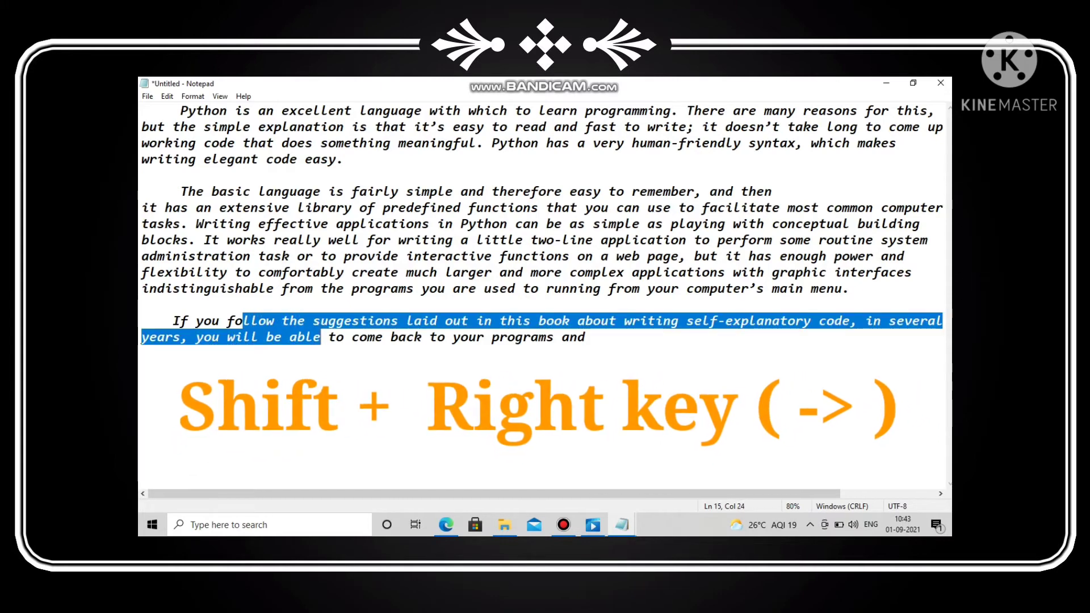
key(shift+Right)
key(shift+Right)
key(shift+Right)
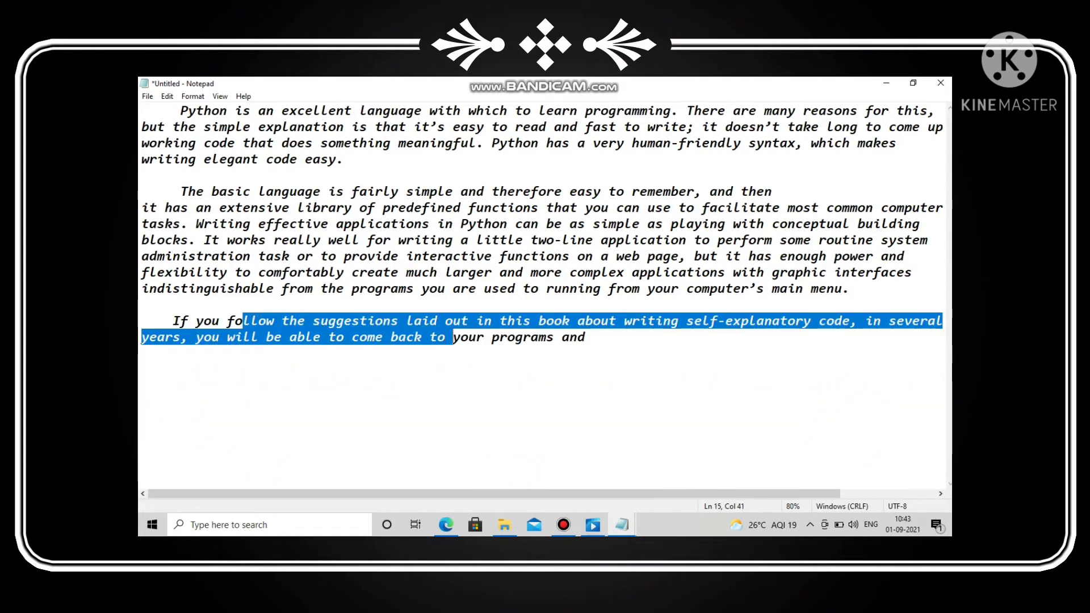
key(shift+Right)
key(shift+Right)
key(shift+Right)
key(shift+Up)
key(shift+Up)
key(shift+Up)
key(shift+Up)
key(shift+Up)
key(shift+Up)
key(shift+Up)
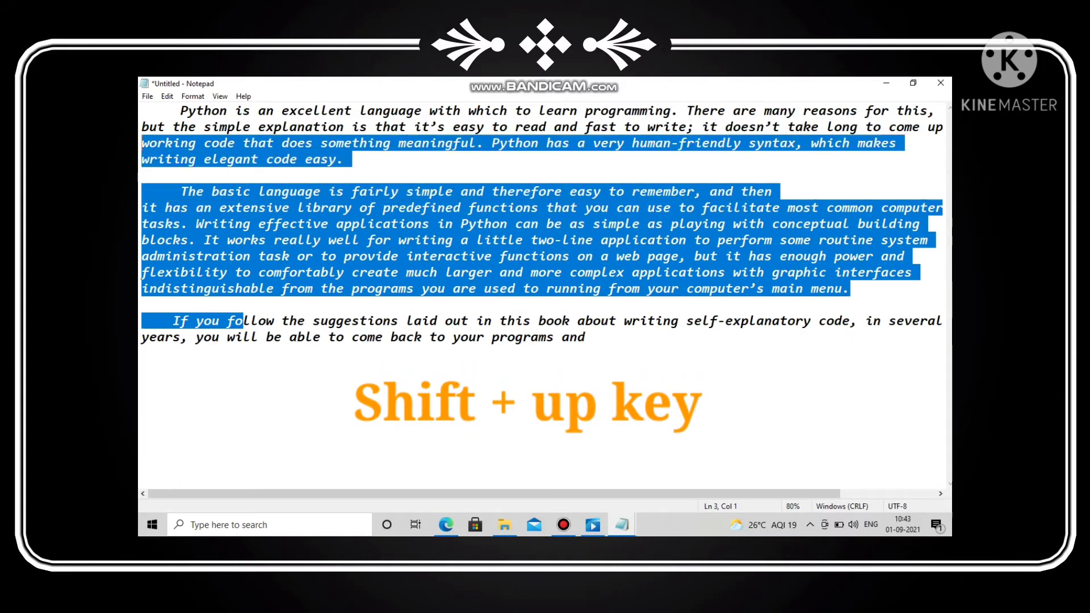
key(shift+Up)
key(shift+Up)
key(shift+Down)
key(shift+Down)
key(shift+Down)
key(shift+Down)
key(shift+Down)
key(shift+Down)
key(shift+Down)
key(shift+Down)
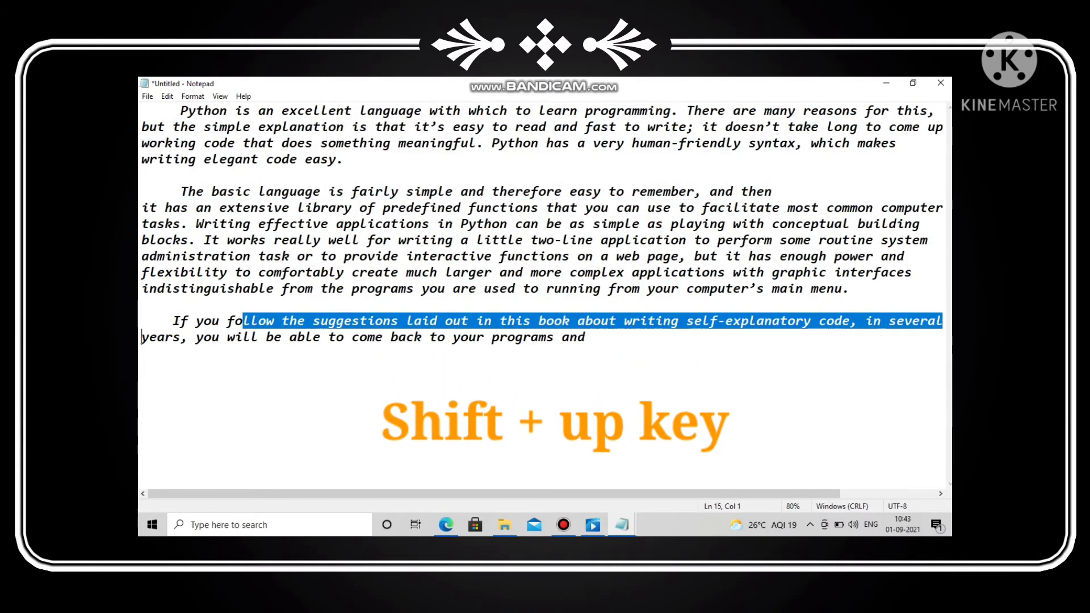
key(shift+Left)
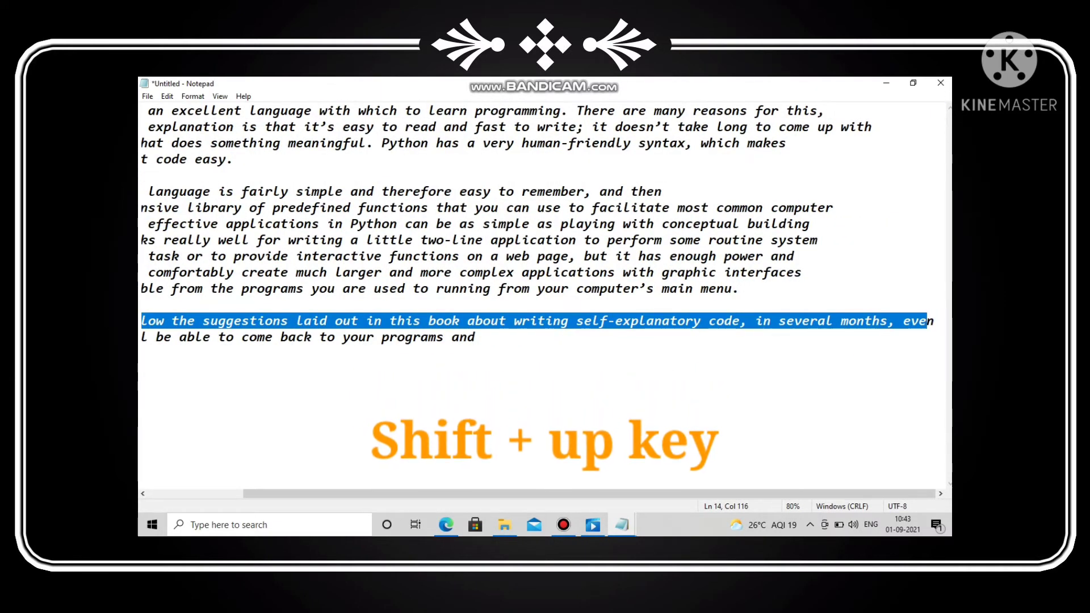
click(250, 337)
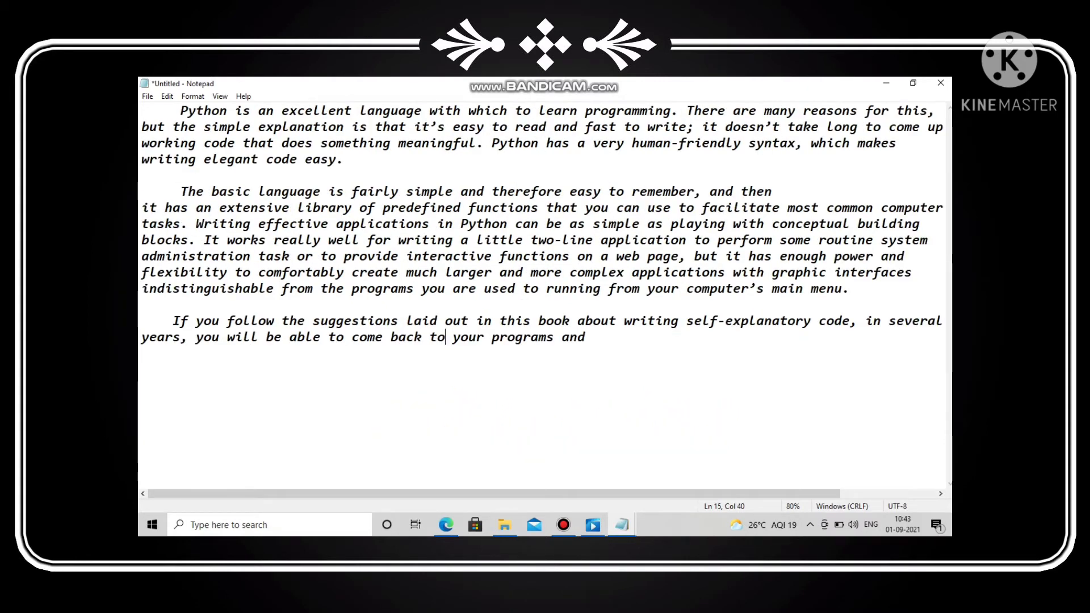
Select 'your programs and', click before 'simple', then jump to the document end with Ctrl+End.
drag(444, 338, 586, 337)
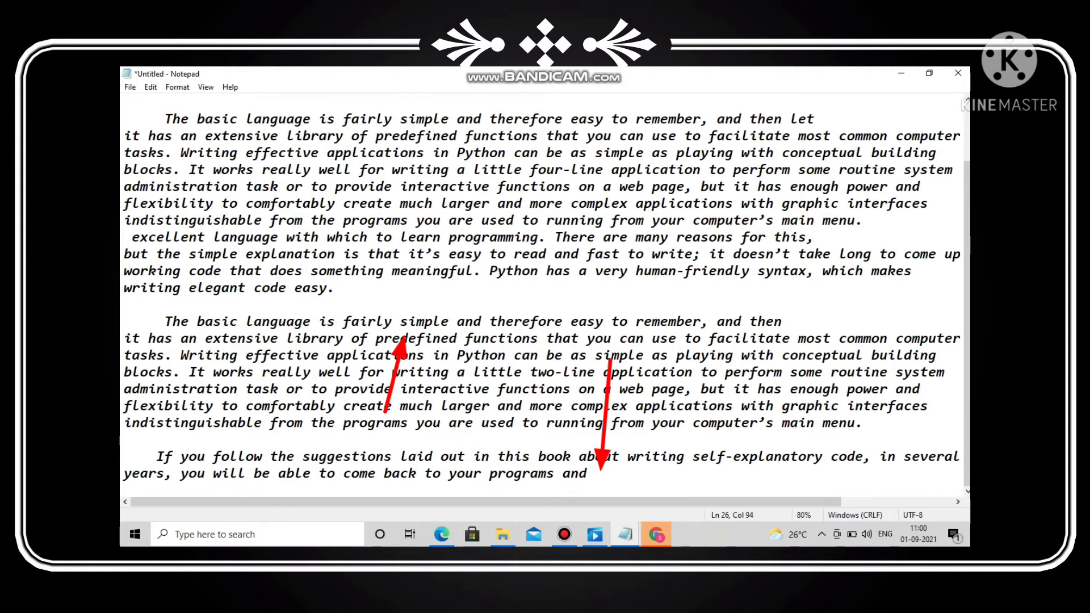
click(401, 321)
key(ctrl+End)
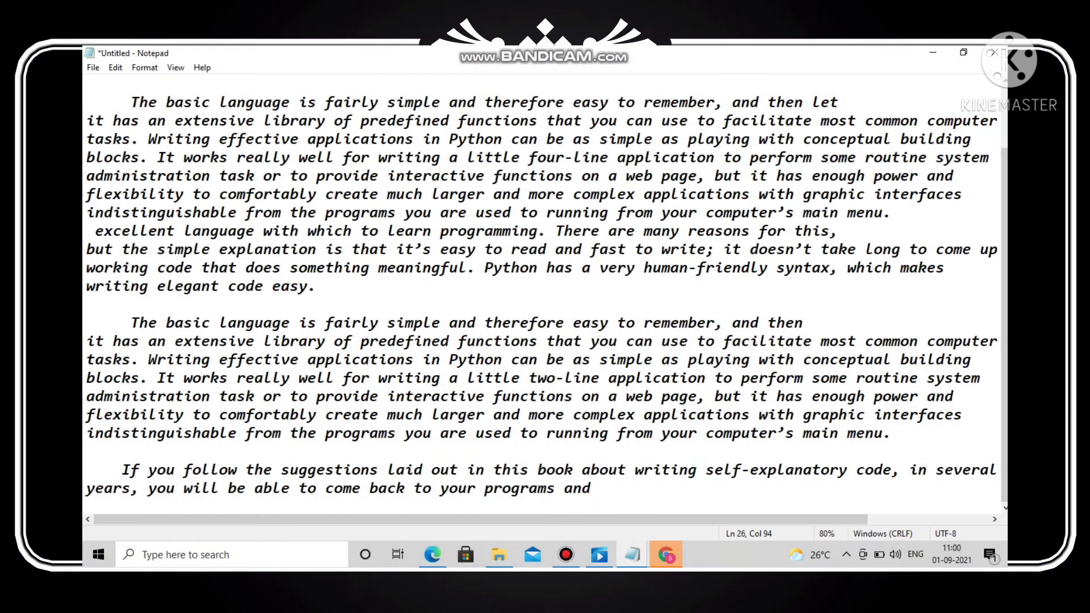
click(388, 323)
click(592, 488)
click(388, 322)
key(shift+End)
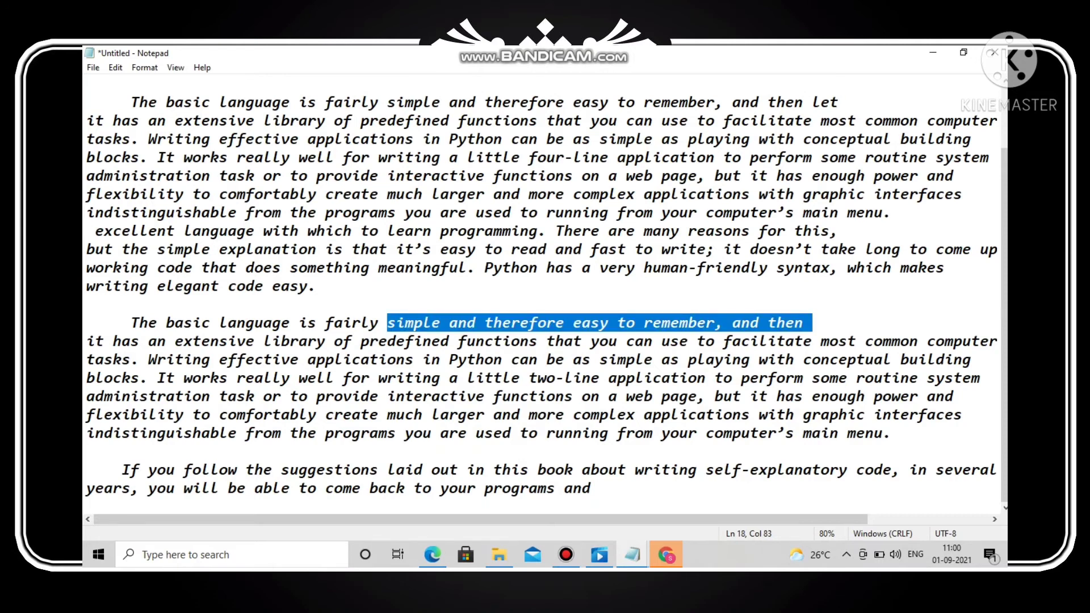
click(87, 304)
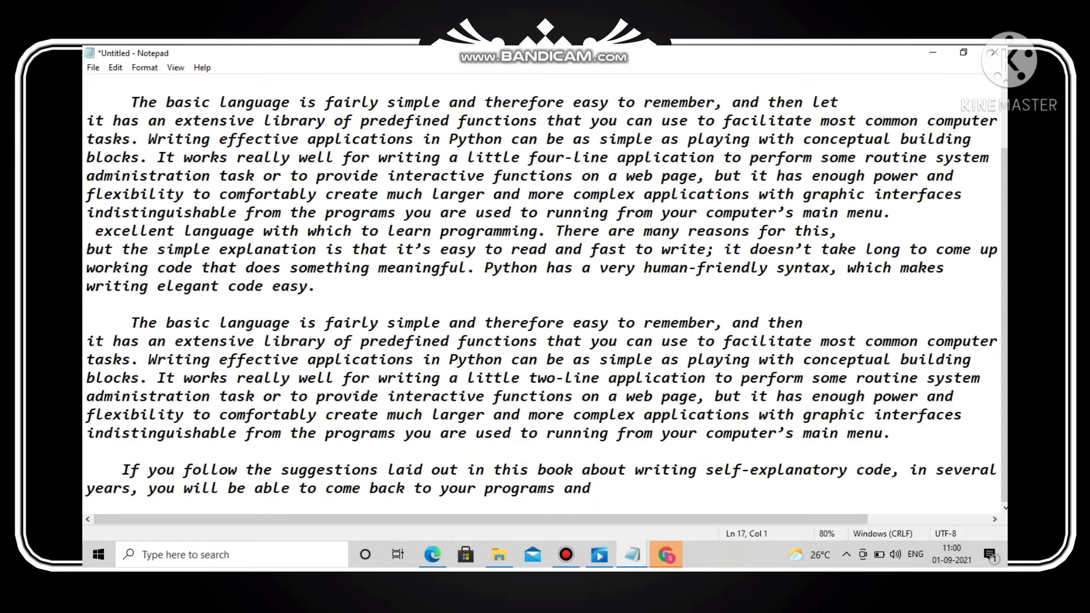
click(619, 323)
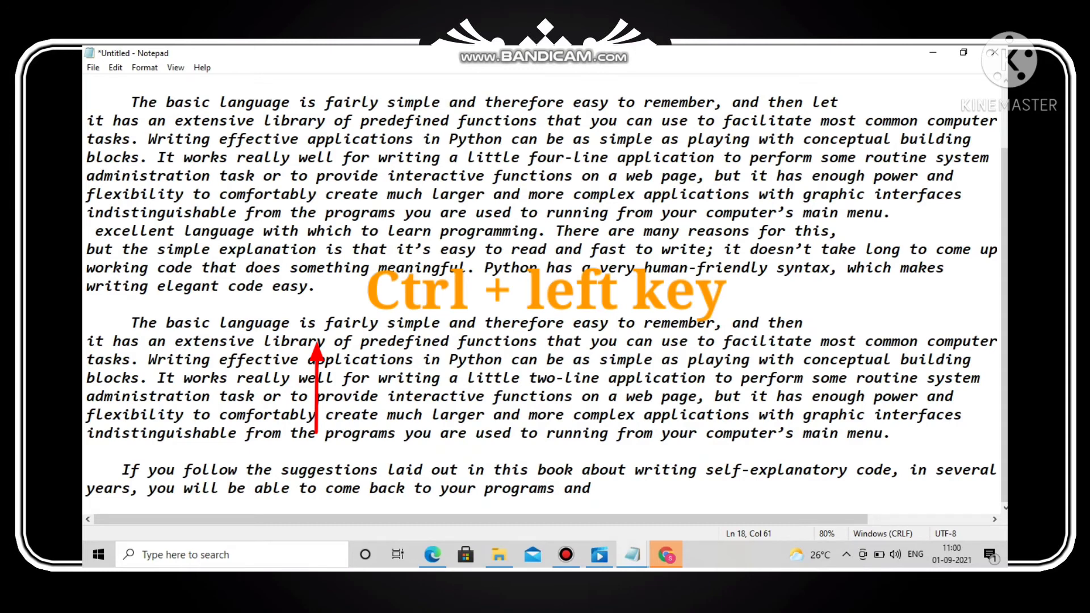
Move back two words with Ctrl+Left, then forward two with Ctrl+Right to reach the line's end.
key(ctrl+Left)
key(ctrl+Left)
key(ctrl+Left)
key(ctrl+Left)
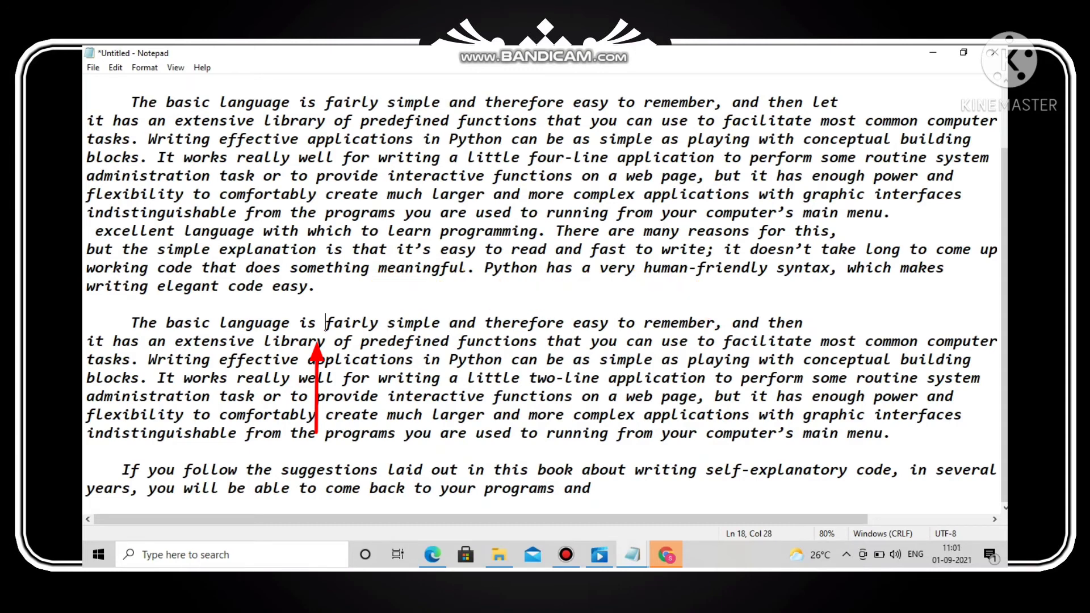
key(ctrl+Left)
key(ctrl+Left)
key(ctrl+Left)
key(ctrl+Left)
key(ctrl+Left)
key(ctrl+Right)
key(ctrl+Right)
key(ctrl+Right)
key(ctrl+Right)
key(ctrl+Right)
key(ctrl+Right)
key(ctrl+Right)
key(ctrl+Right)
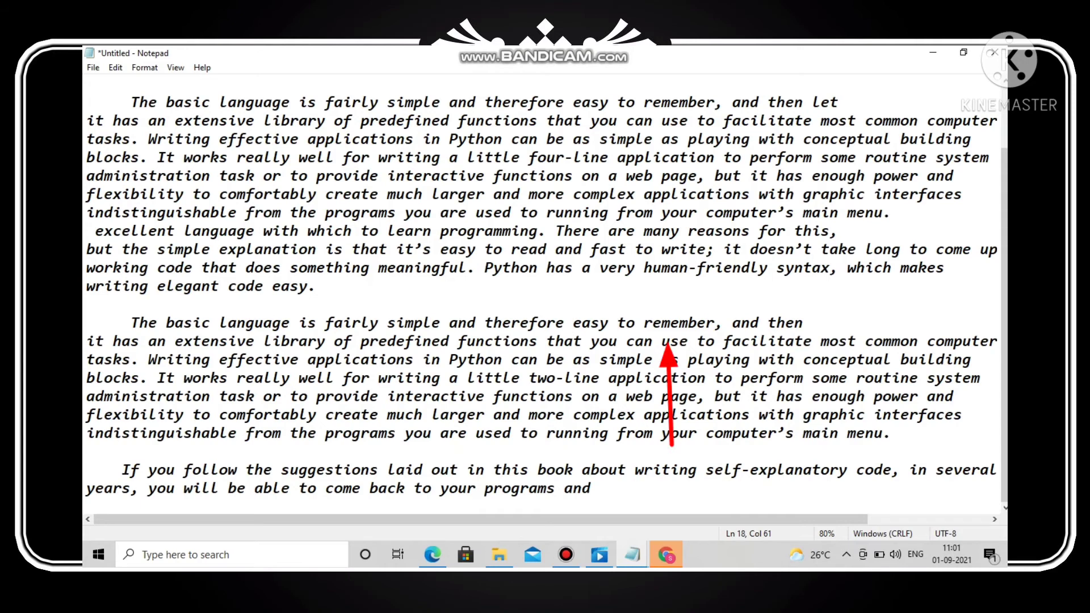
key(ctrl+Right)
key(ctrl+Right)
key(ctrl+Right)
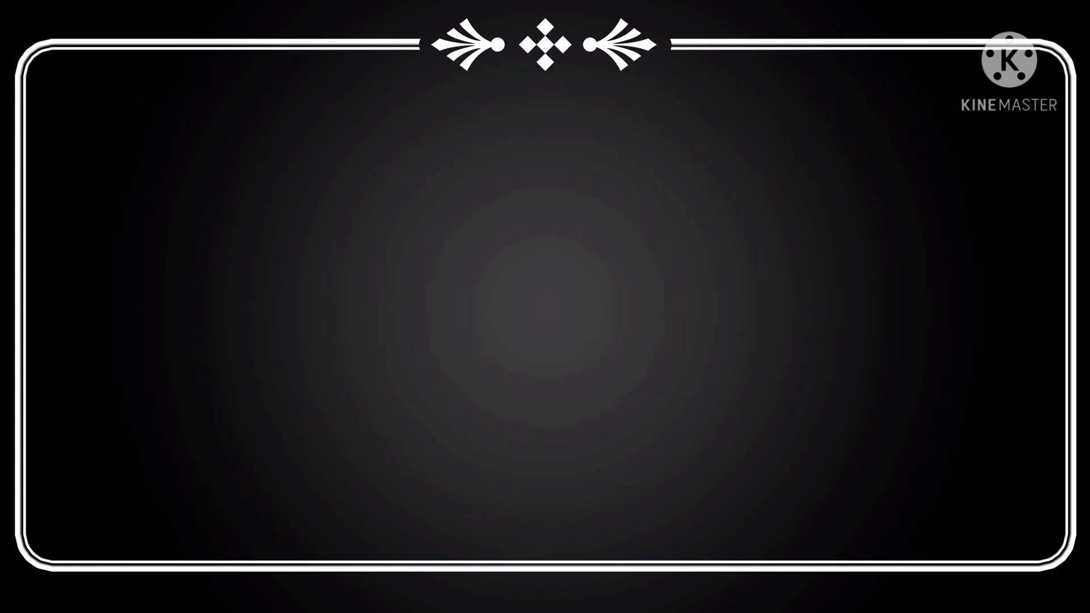
key(alt+F4)
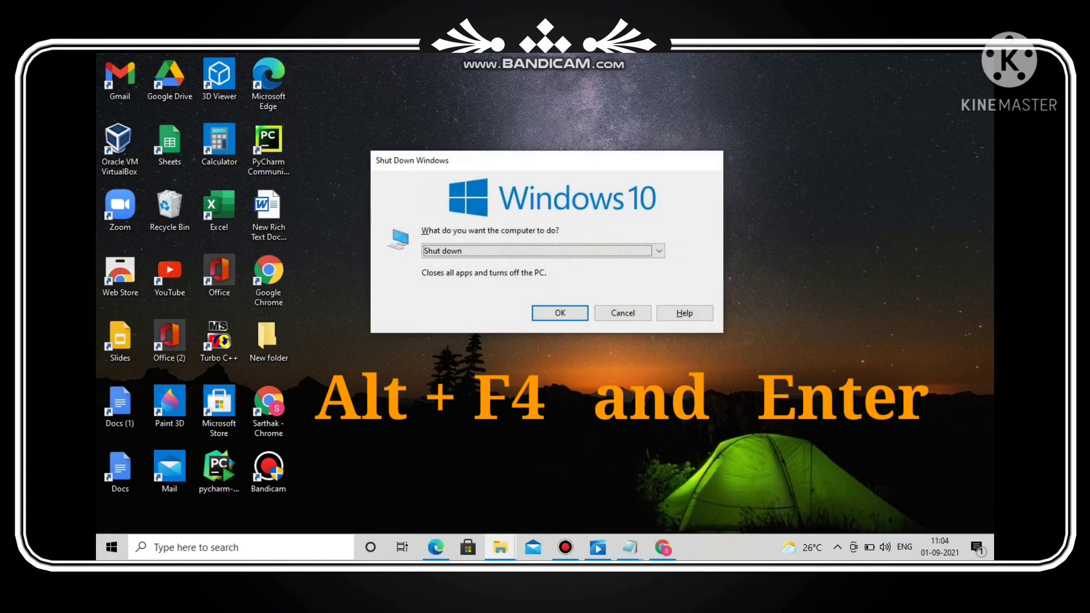
key(alt+Down)
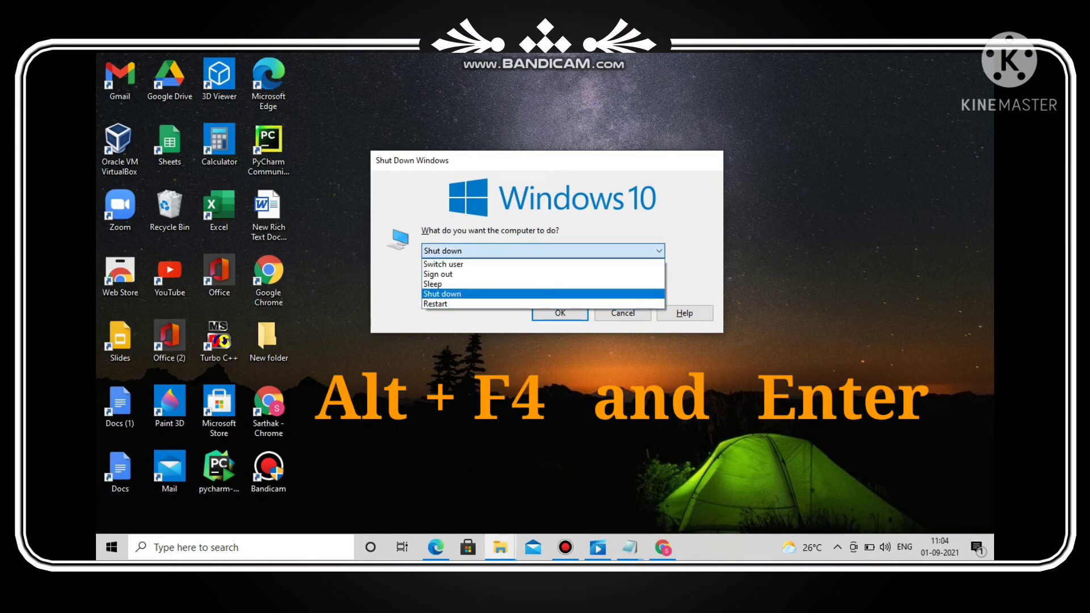
key(Return)
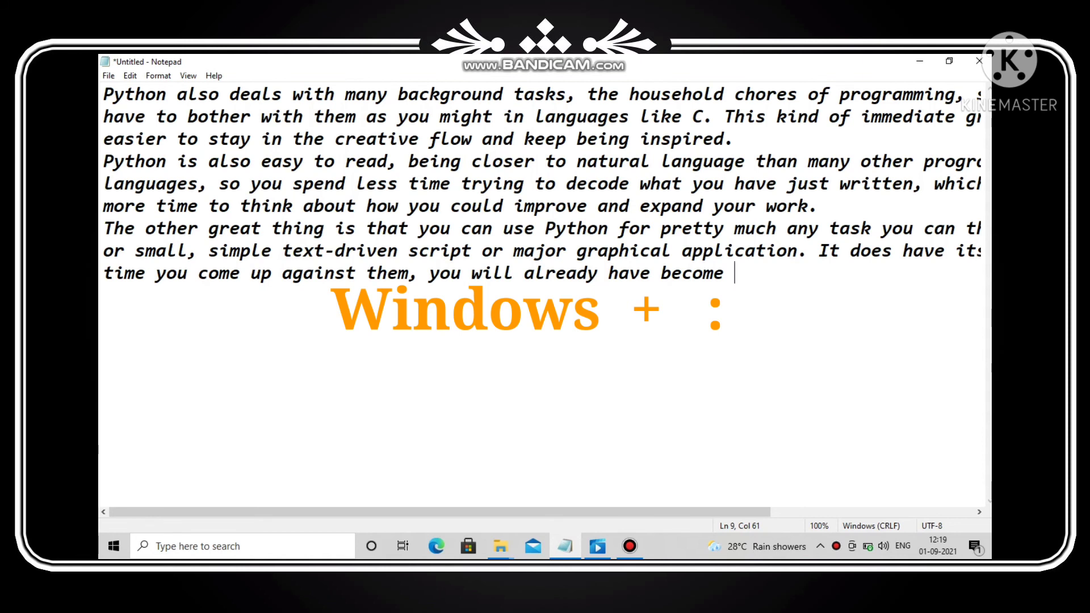
Insert woman, old person, blond man and another face emoji after 'become' using the Win+. emoji panel.
key(super+period)
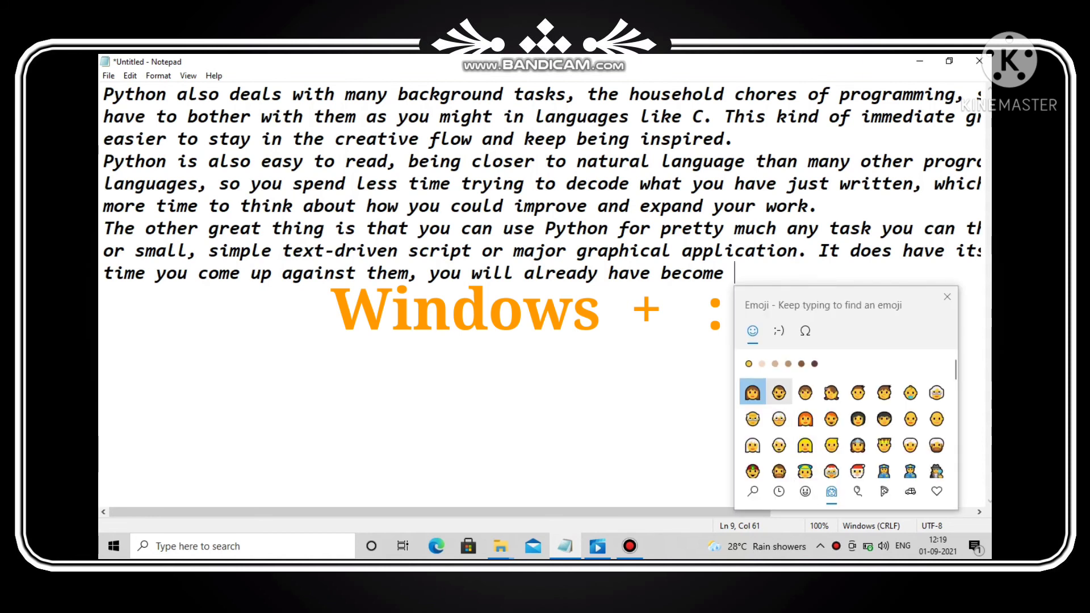
click(753, 393)
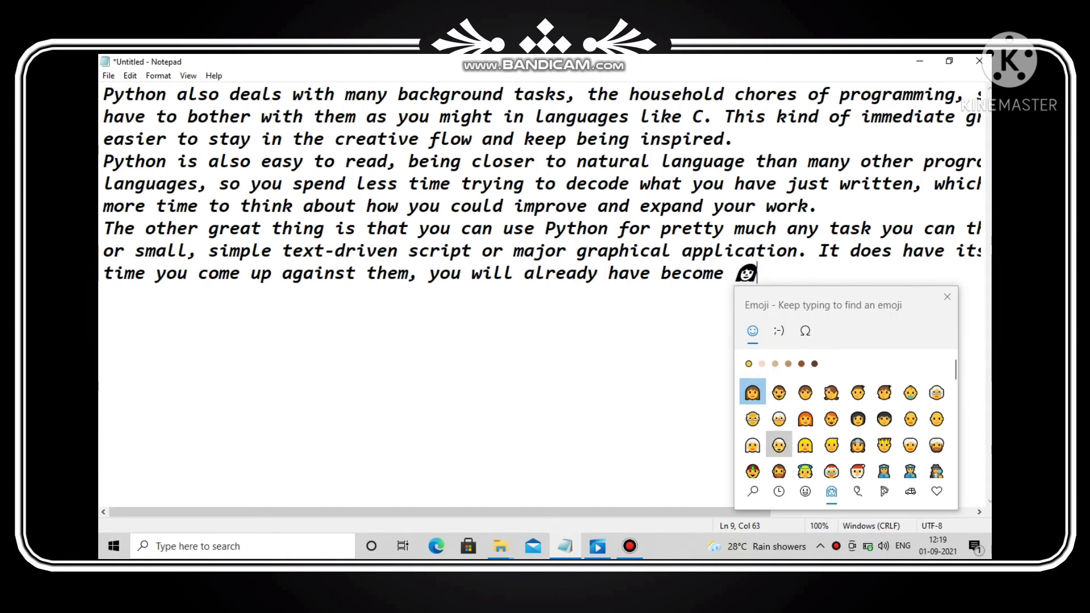
click(779, 445)
click(831, 446)
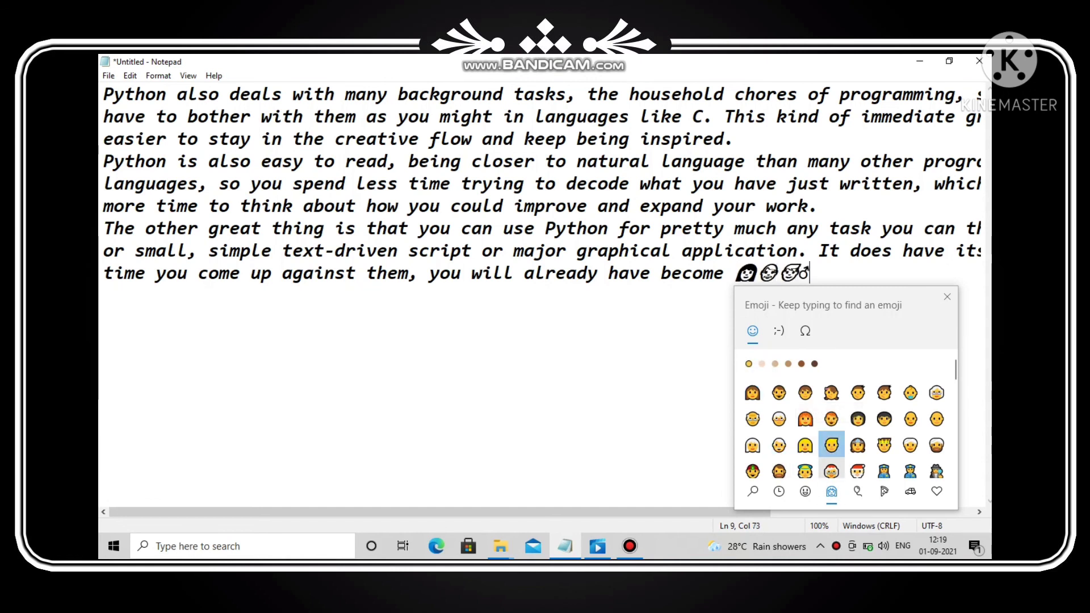
click(831, 471)
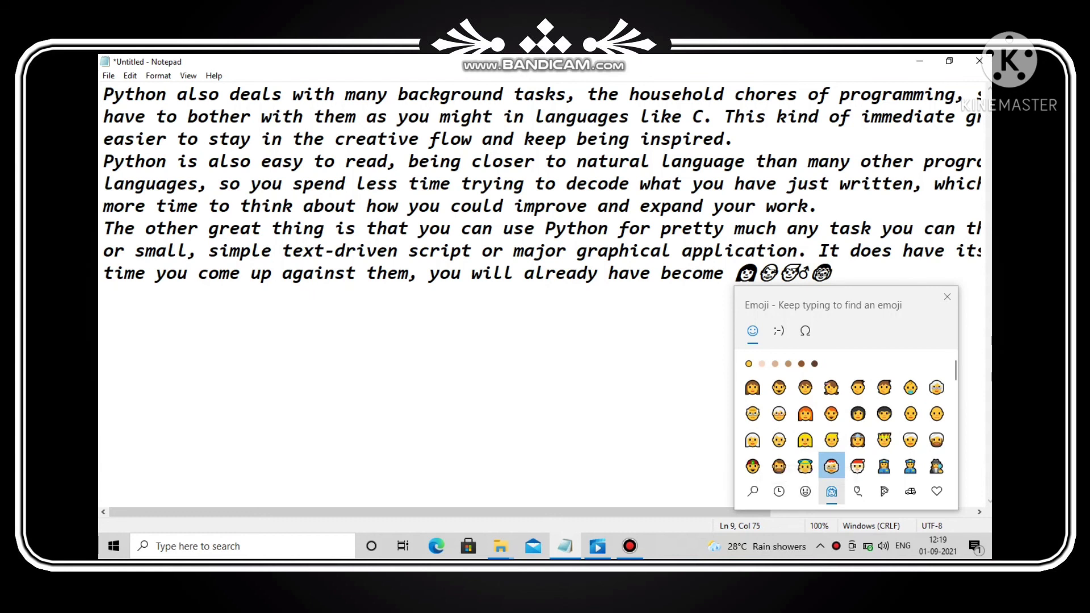
Add smiley face emojis from the smileys category, then browse the Transport emojis.
click(806, 491)
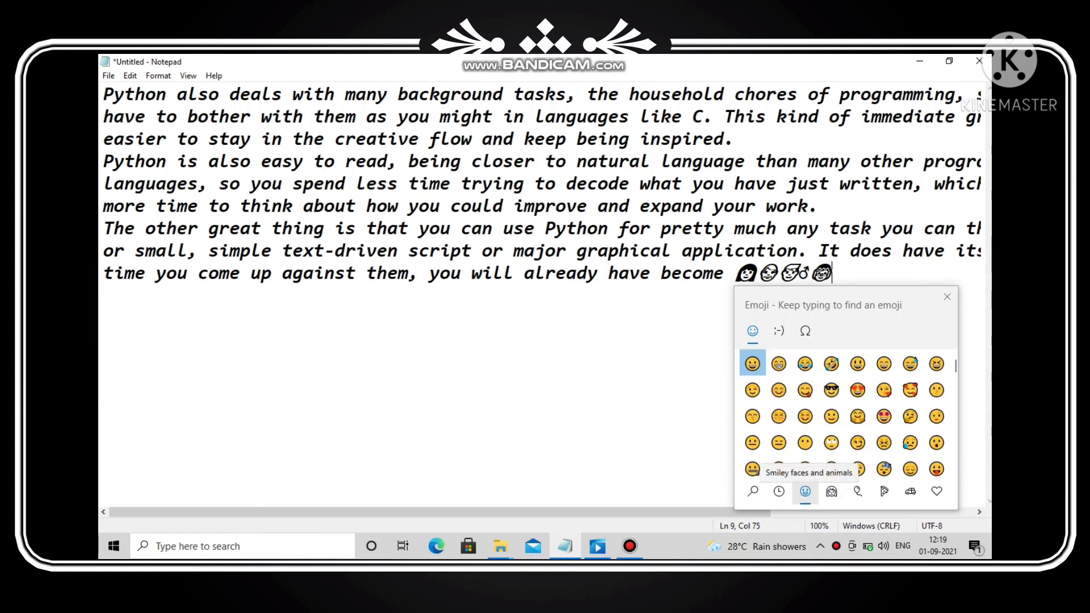
click(805, 416)
click(805, 416)
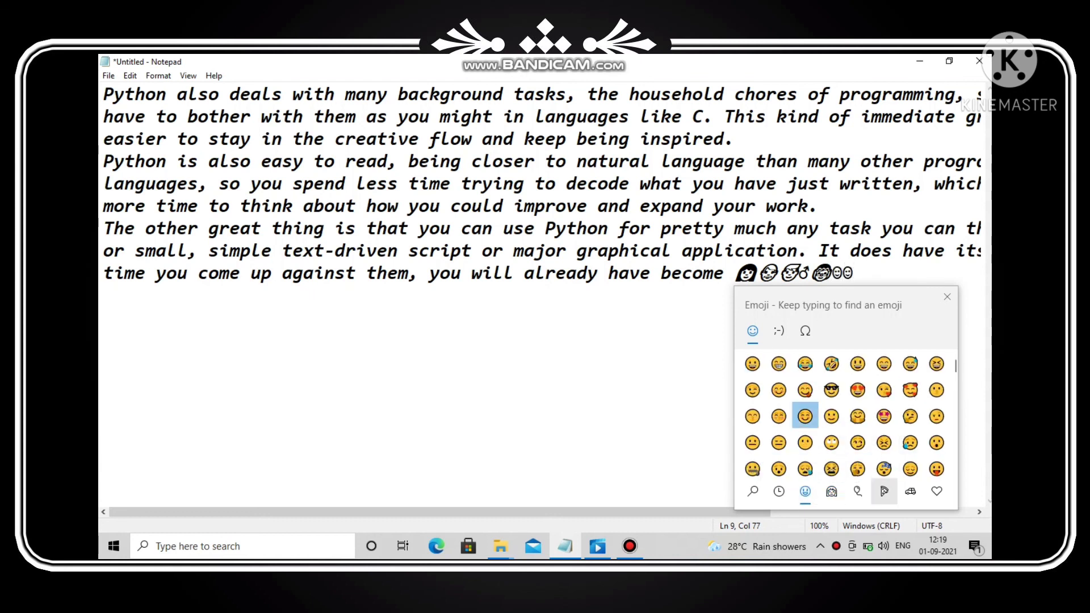
click(910, 492)
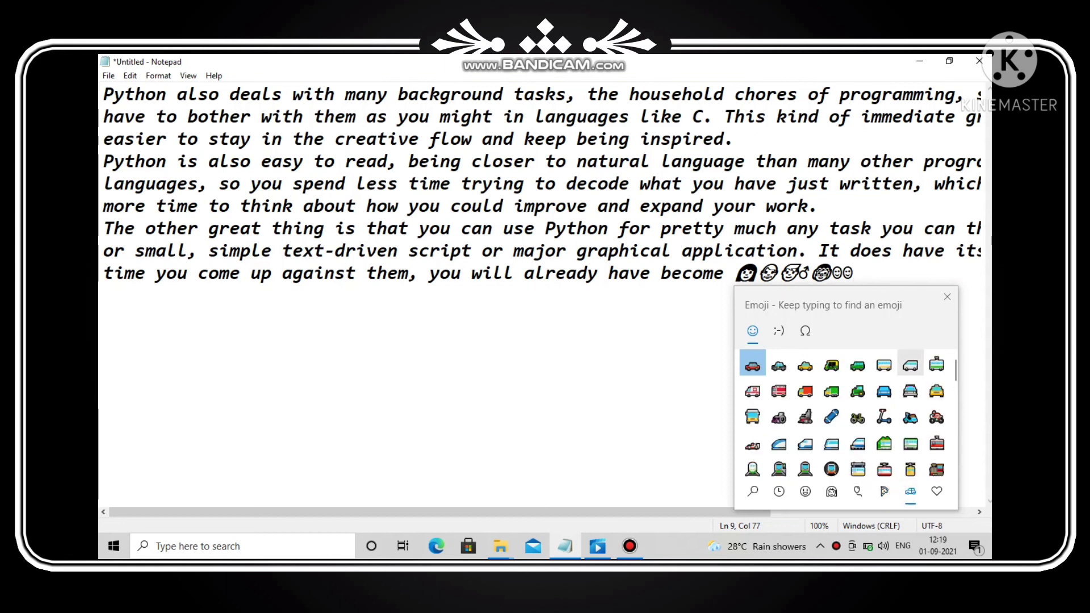